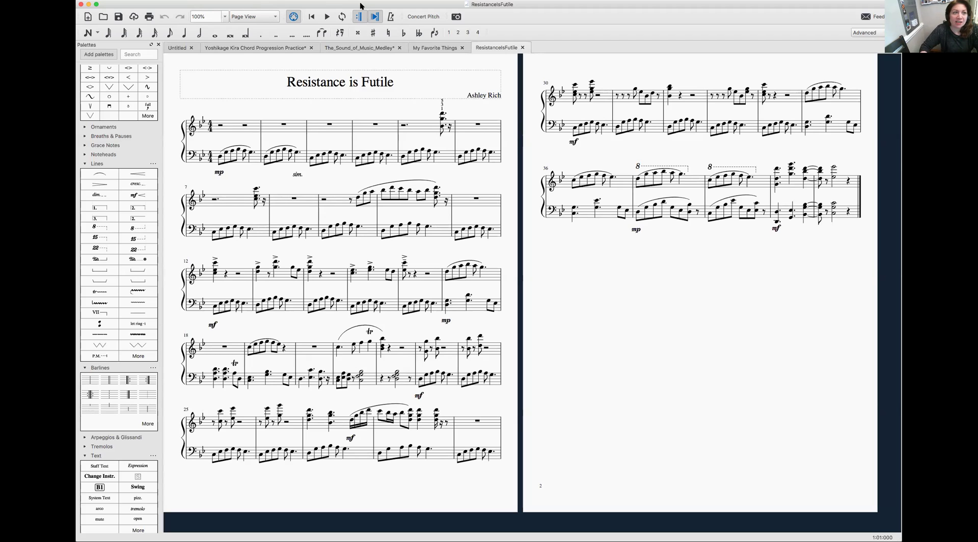
# - Export the Resistance is Futile score in Standard MIDI File (*.mid) format
pyautogui.click(122, 0)
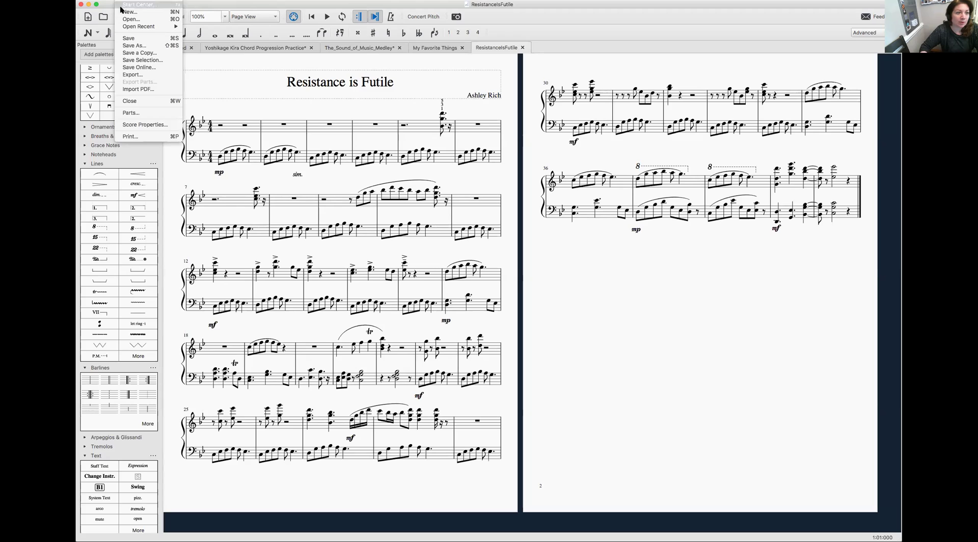
pyautogui.click(118, 74)
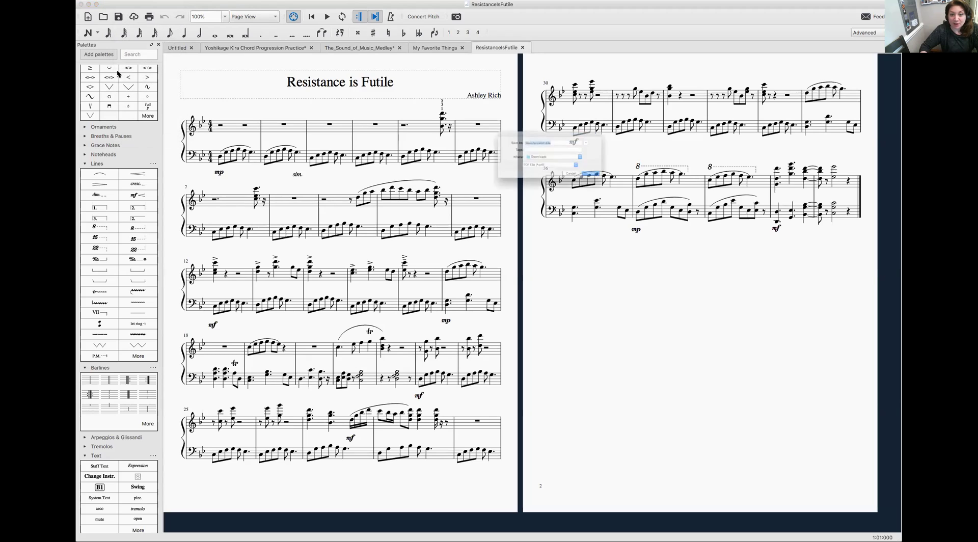
pyautogui.click(583, 170)
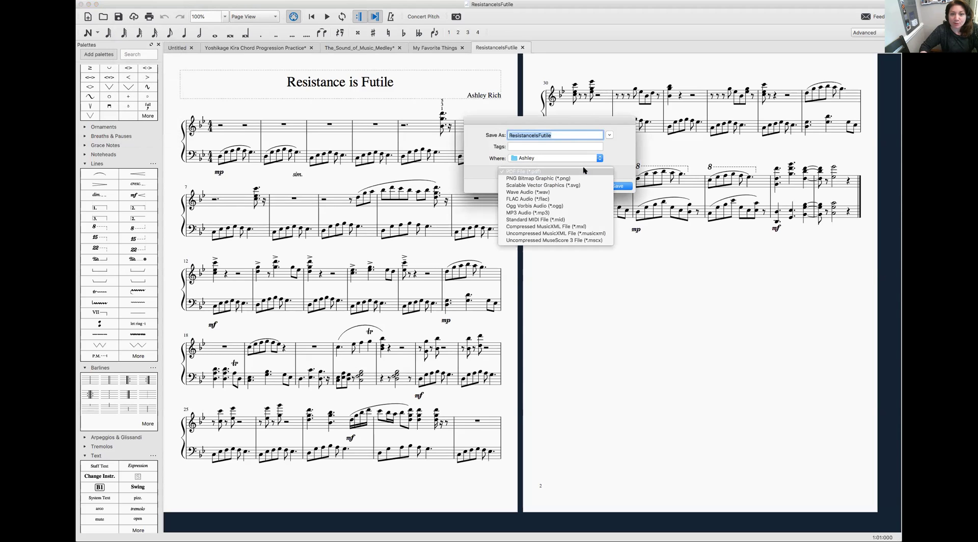
pyautogui.click(573, 218)
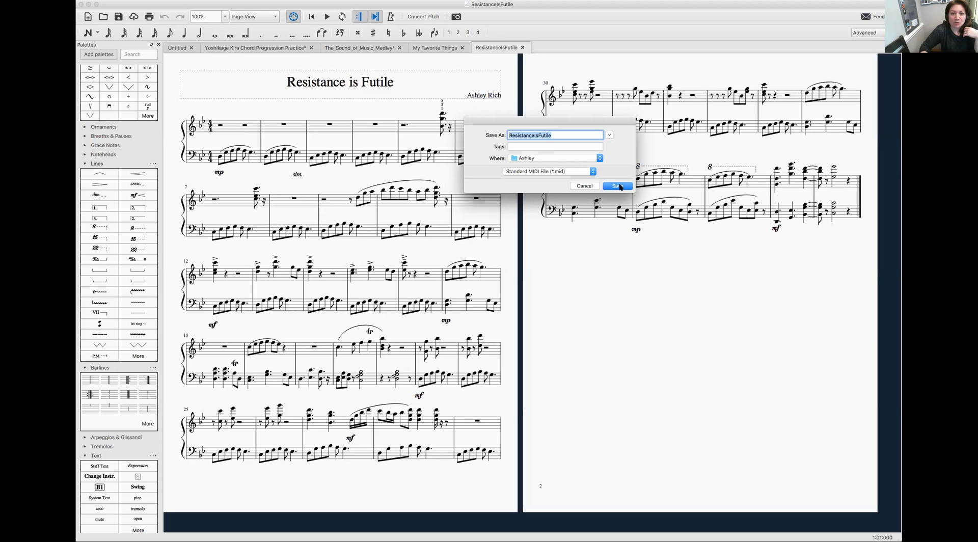
pyautogui.click(620, 187)
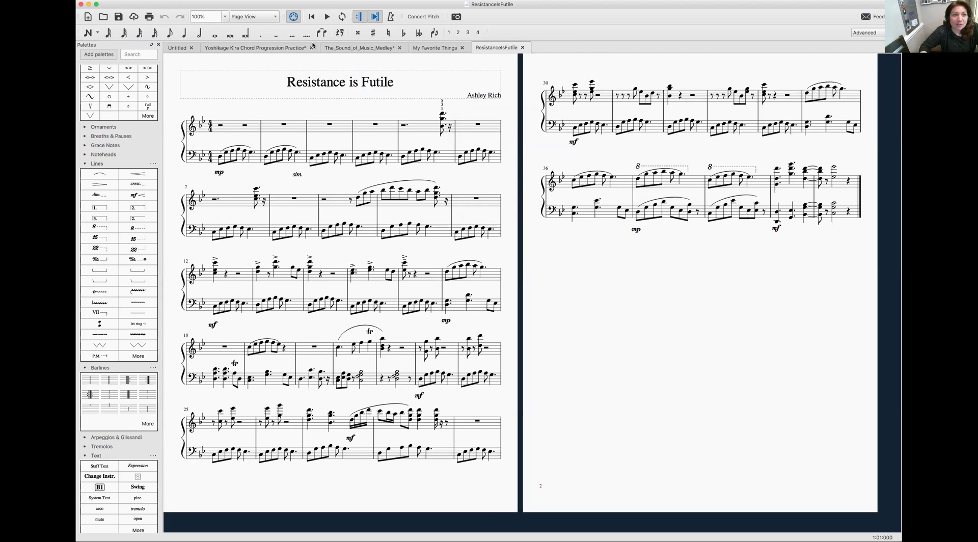
# - Toggle the double-dotted note duration button in MuseScore's toolbar
pyautogui.click(275, 32)
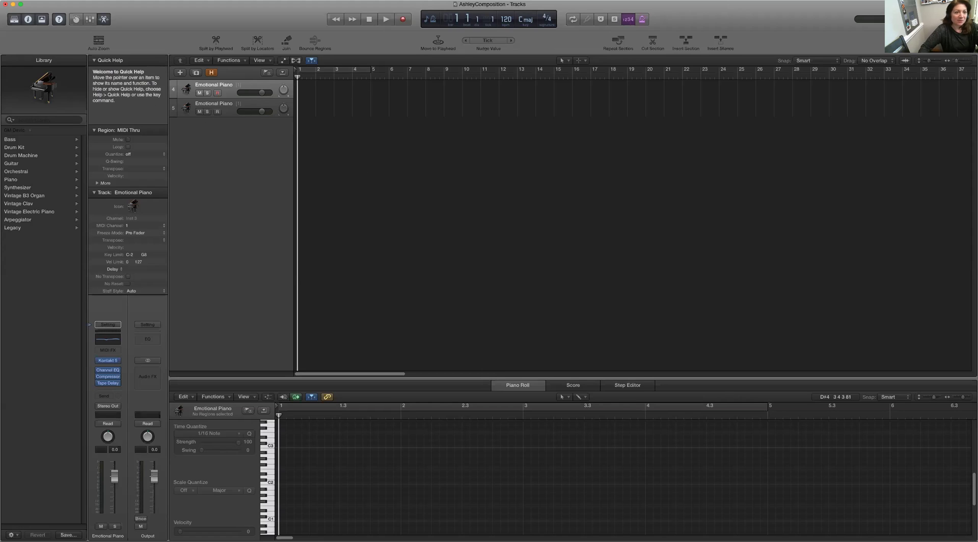
# - Import ResistanceIsFutile.mid from the Downloads folder into the Logic project
pyautogui.rightClick(253, 86)
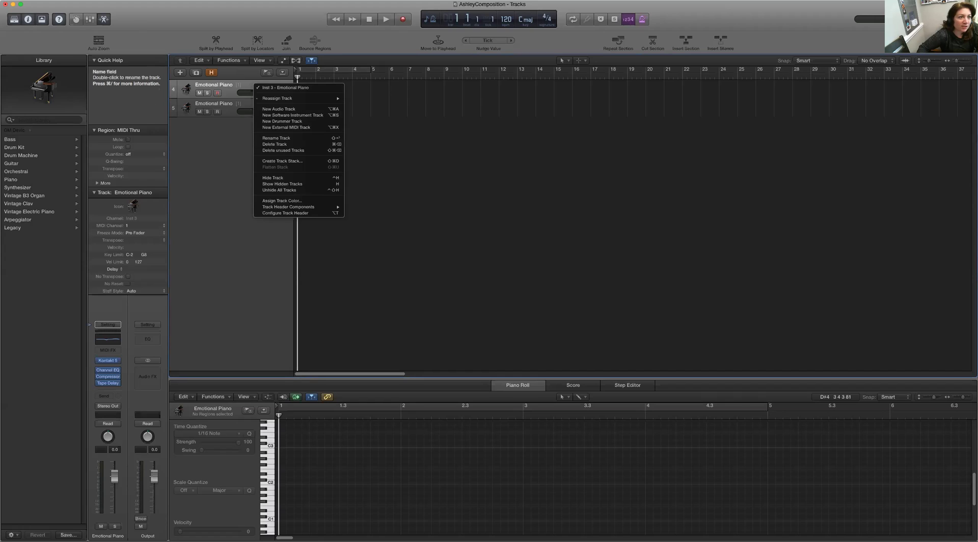
pyautogui.press('Escape')
pyautogui.click(67, 1)
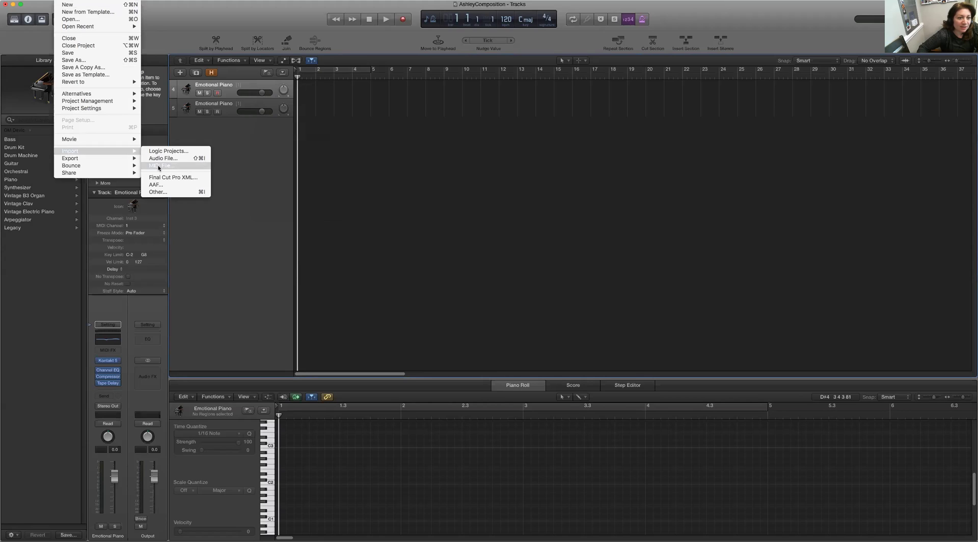
pyautogui.press('Escape')
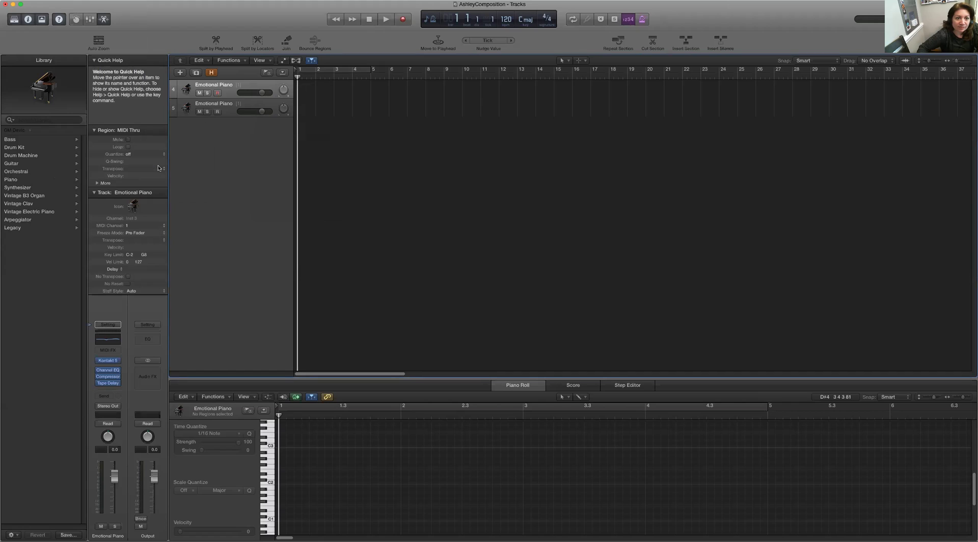
pyautogui.press('super+shift+i')
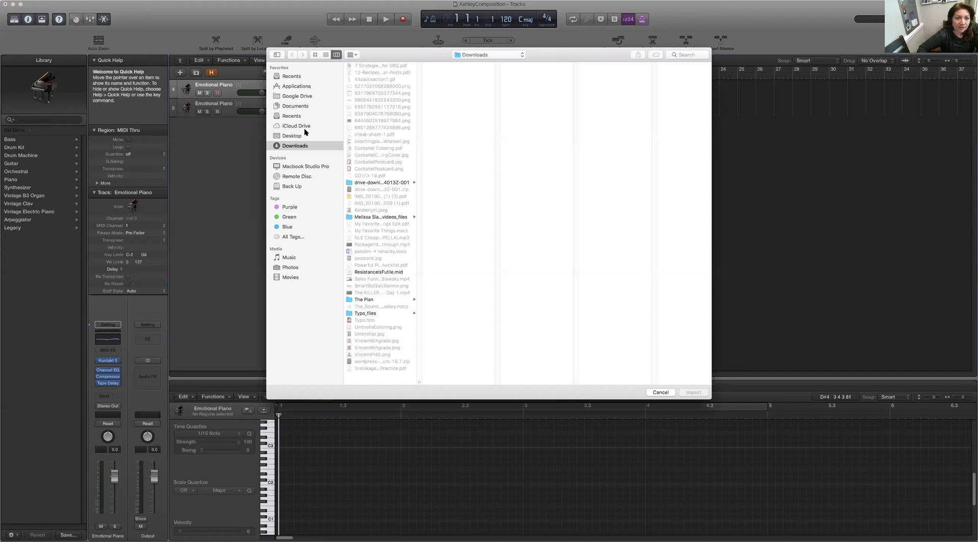
pyautogui.click(305, 129)
pyautogui.click(299, 136)
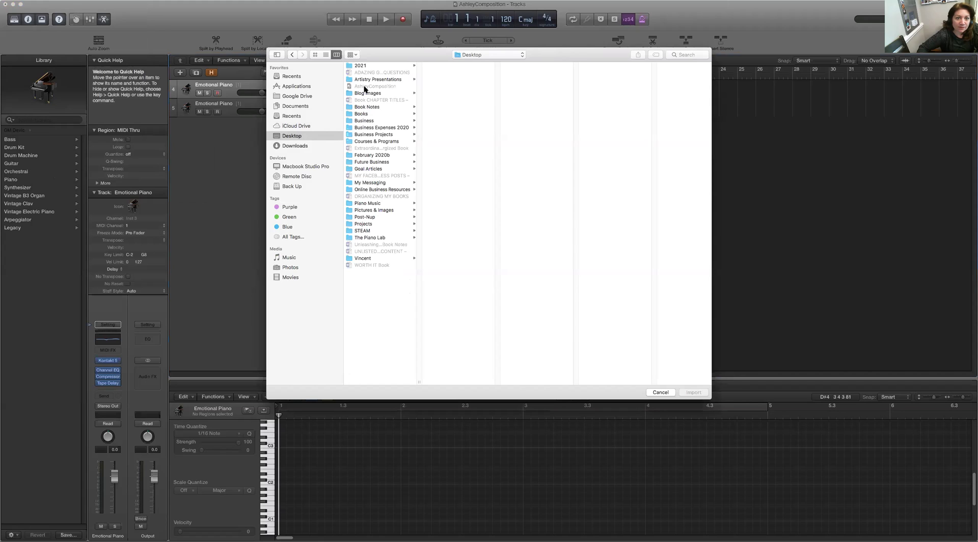
pyautogui.click(296, 146)
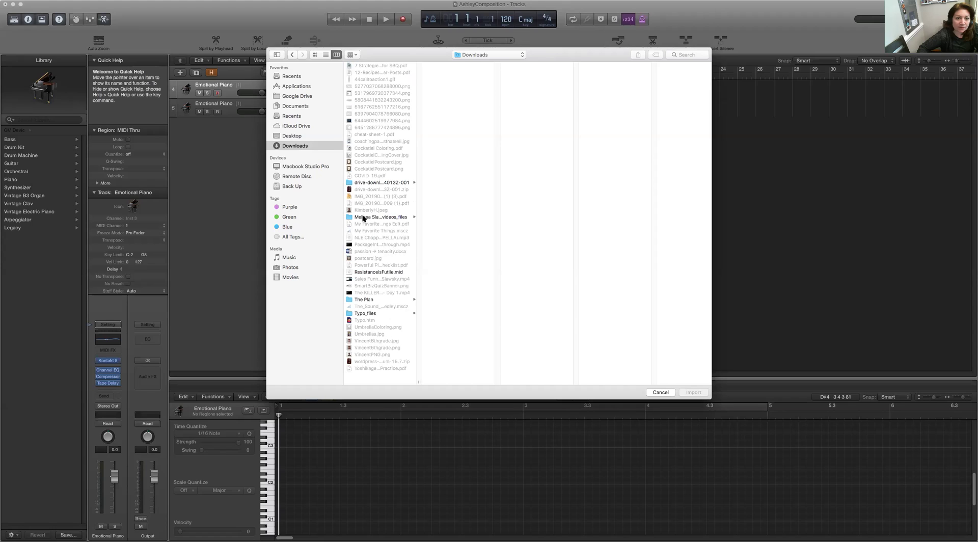
pyautogui.click(371, 272)
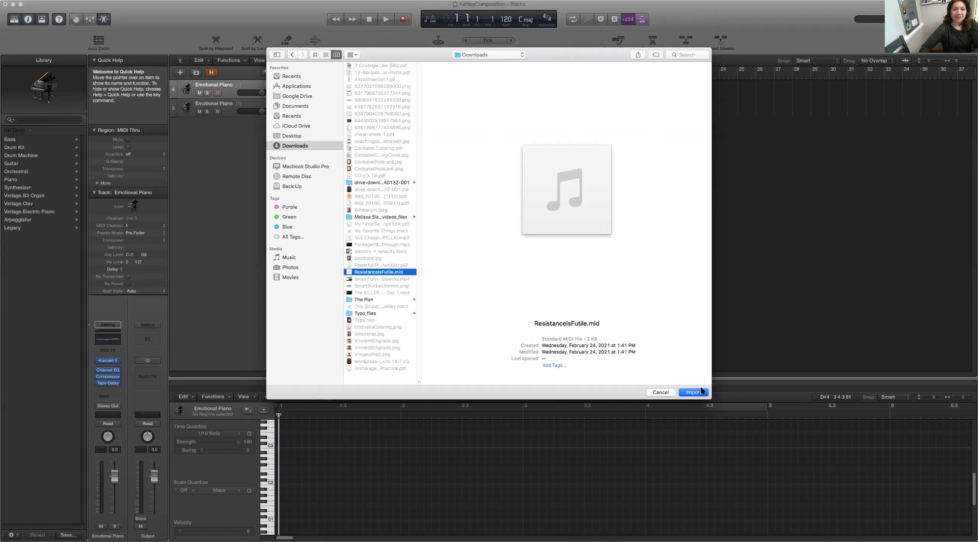
pyautogui.click(700, 392)
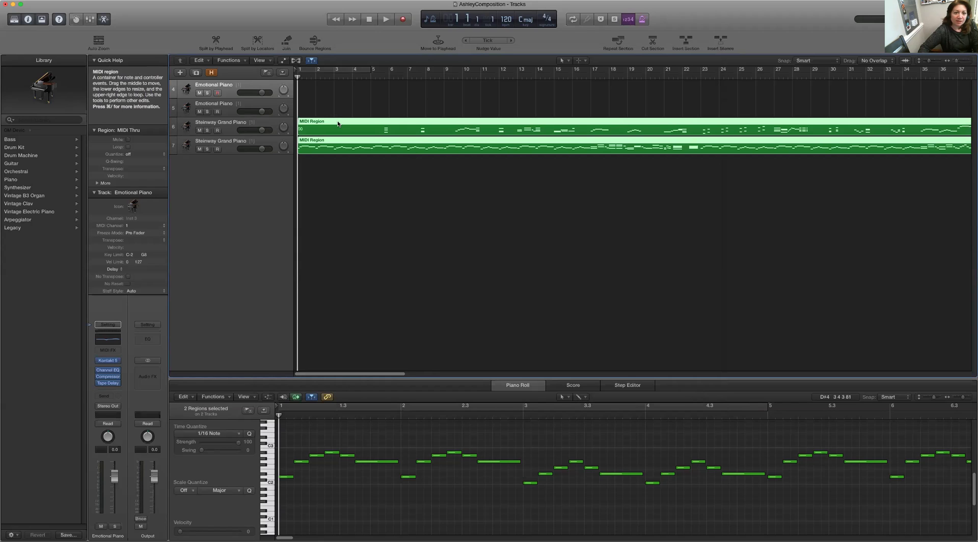
# - Move both imported MIDI regions up onto the two Emotional Piano tracks
pyautogui.moveTo(339, 123); pyautogui.dragTo(340, 86)
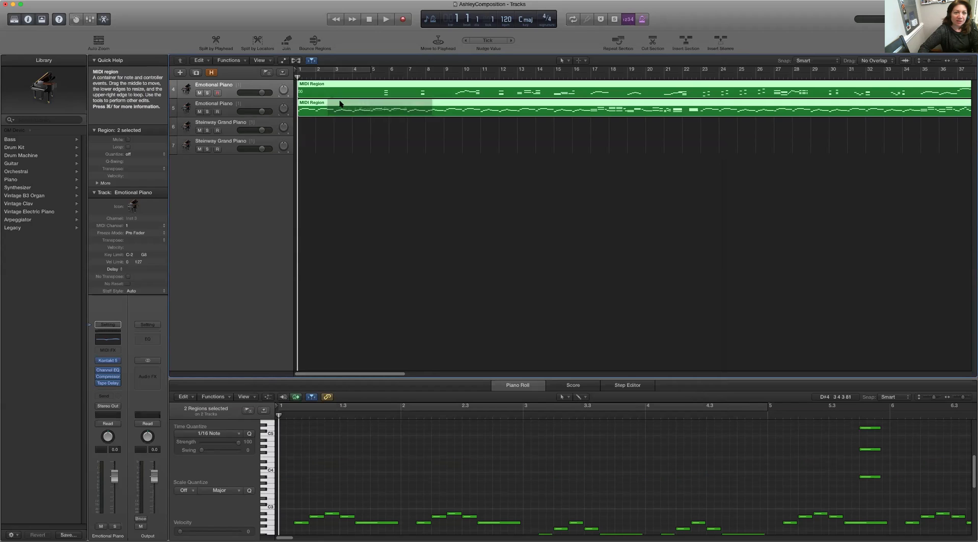
pyautogui.rightClick(262, 125)
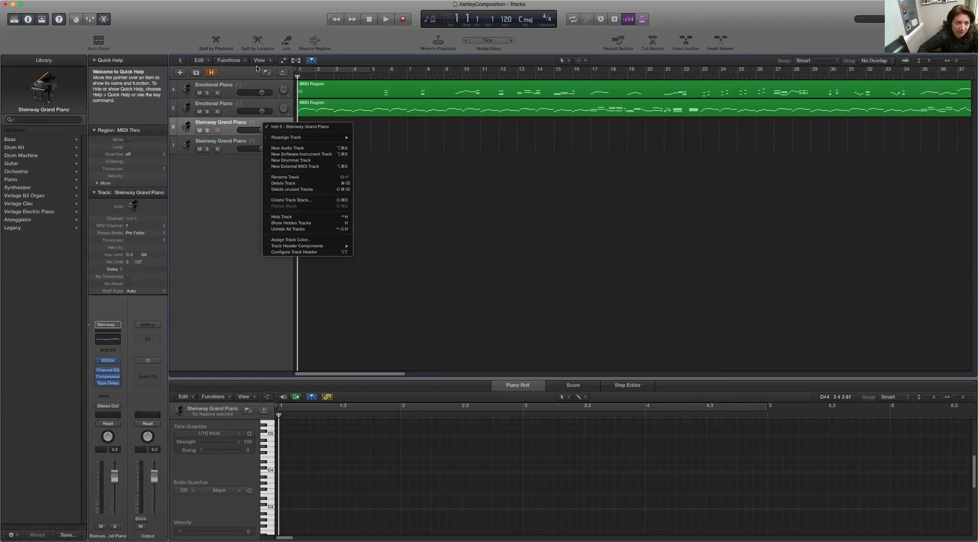
pyautogui.click(251, 87)
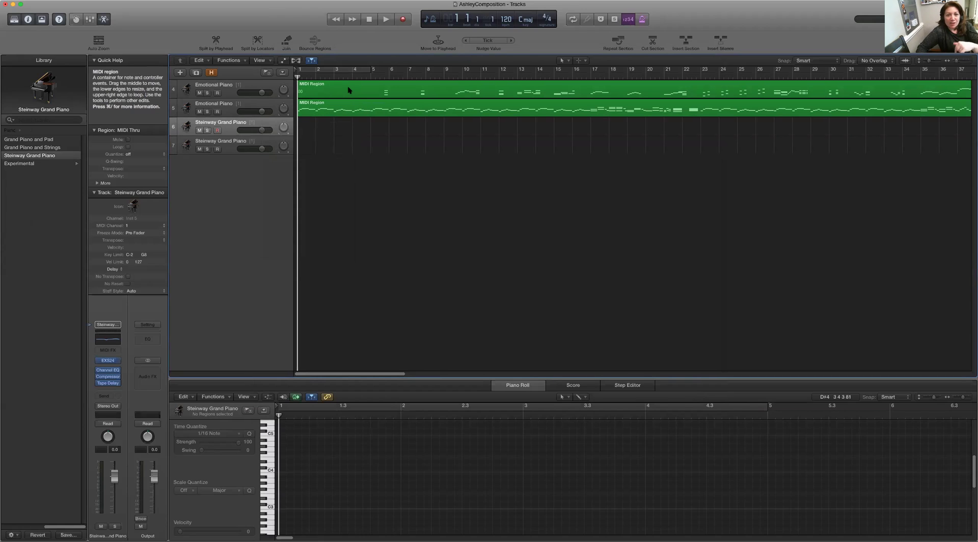
# - Delete both leftover Steinway Grand Piano tracks
pyautogui.rightClick(274, 124)
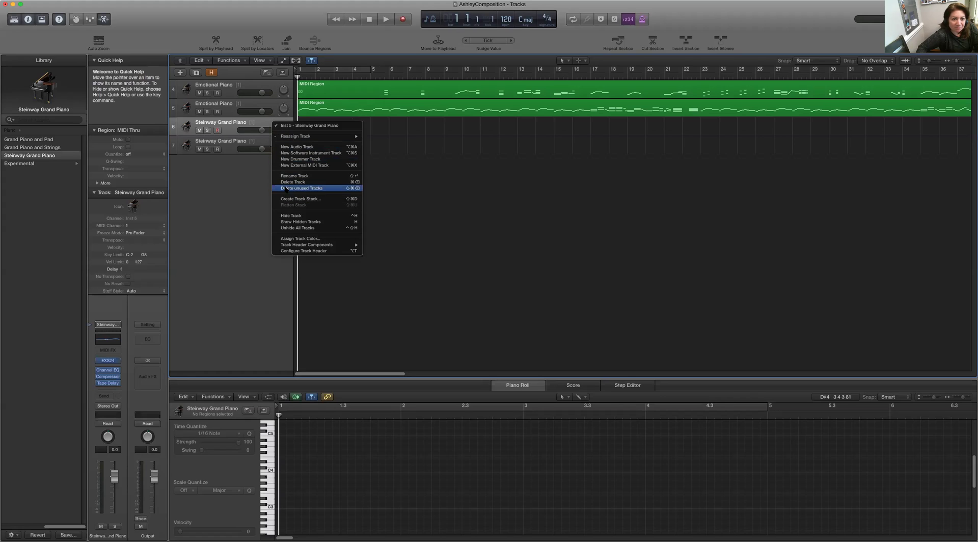
pyautogui.click(294, 176)
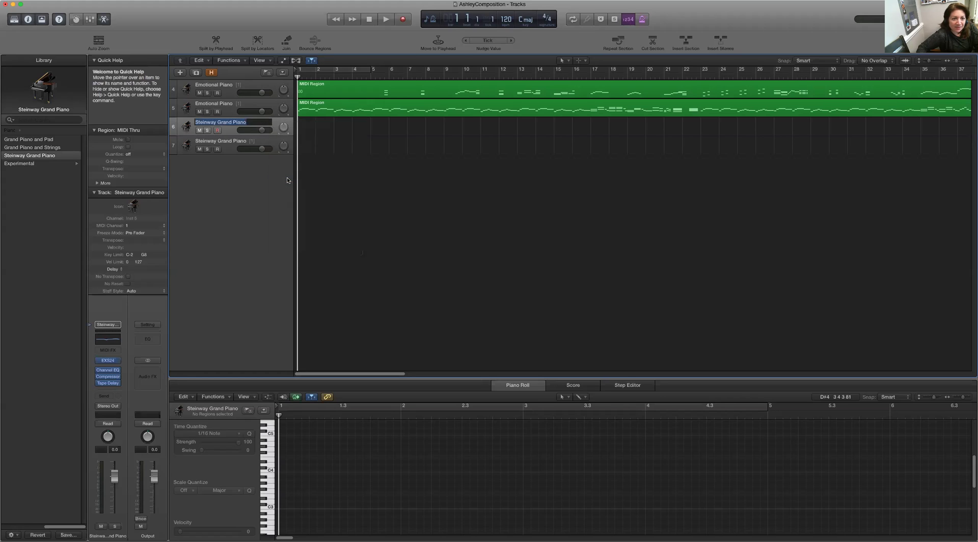
pyautogui.click(273, 124)
pyautogui.rightClick(274, 123)
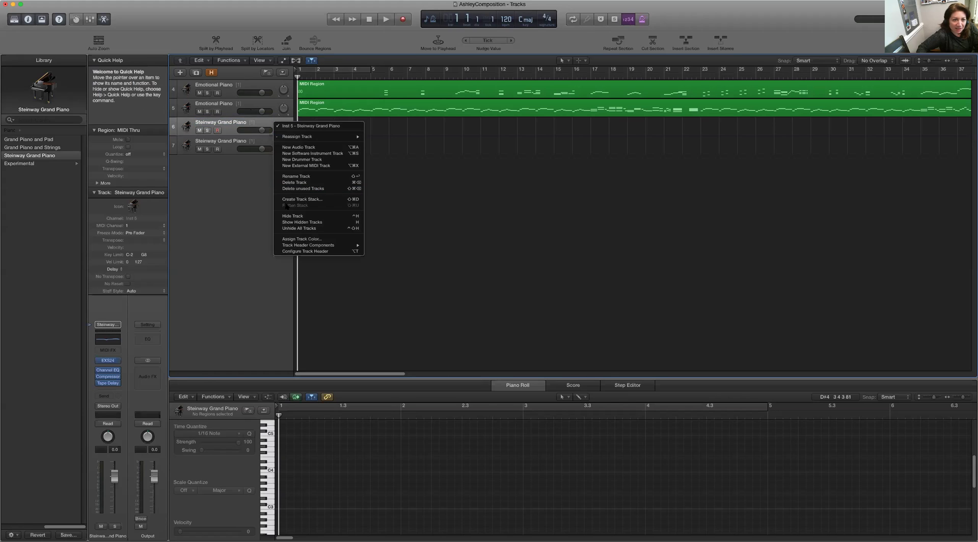
pyautogui.click(294, 182)
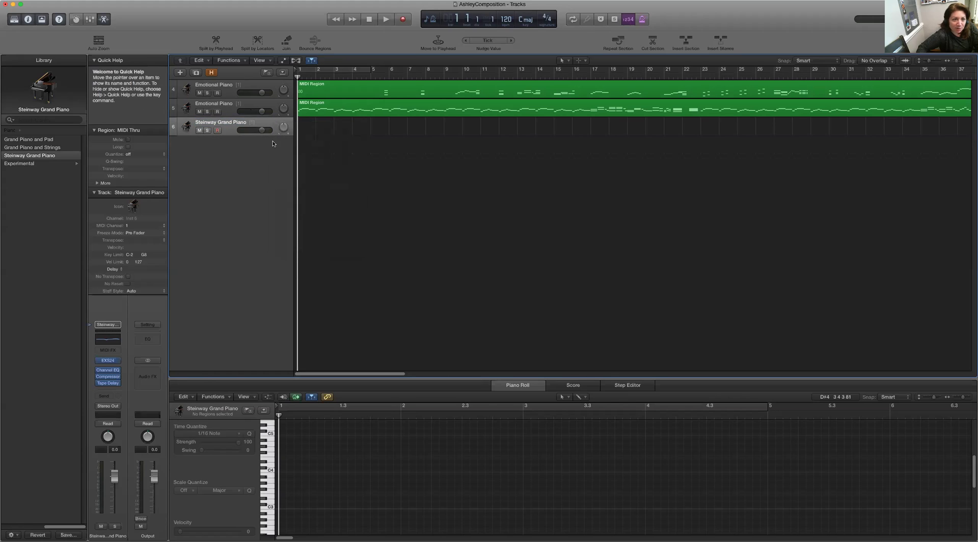
pyautogui.rightClick(275, 125)
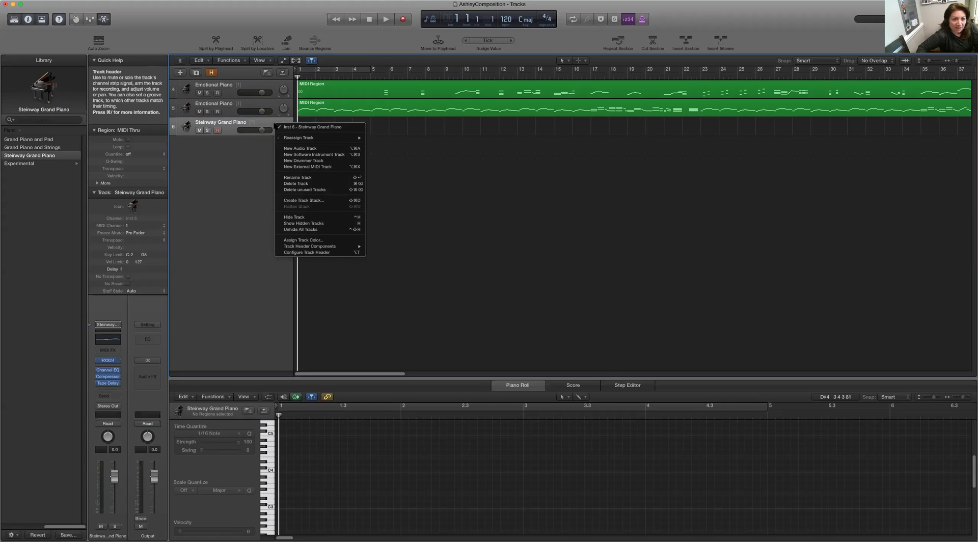
pyautogui.click(285, 183)
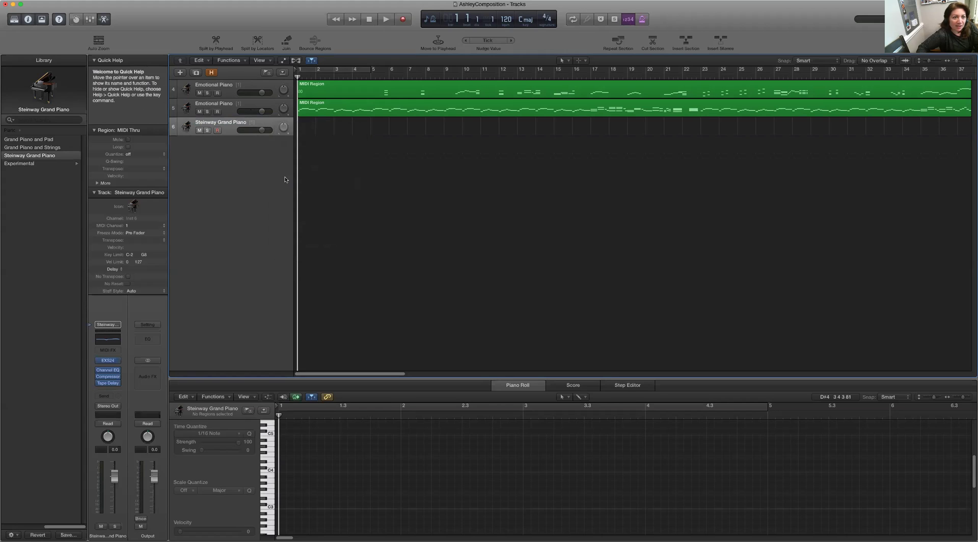
# - Load Kontakt 5 as the instrument on the first Emotional Piano track
pyautogui.click(228, 88)
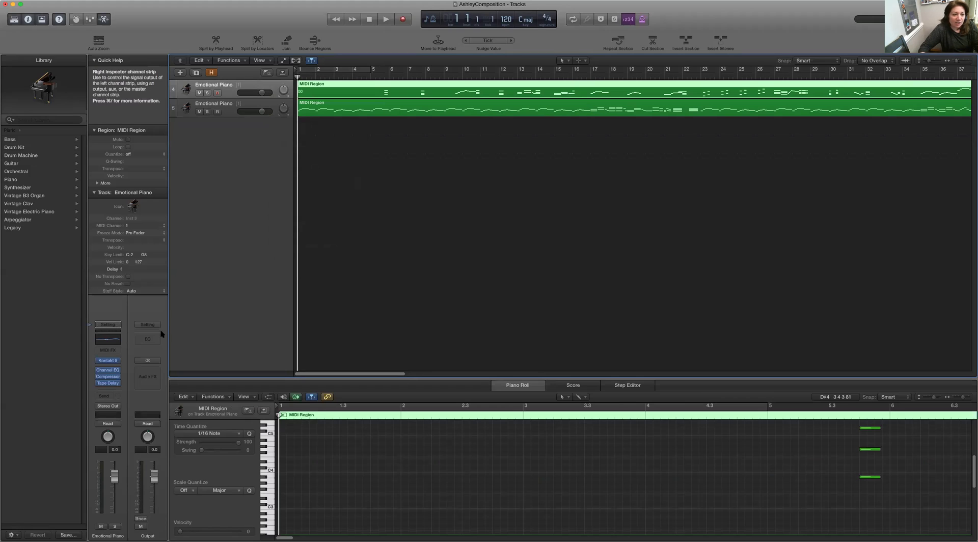
pyautogui.click(118, 361)
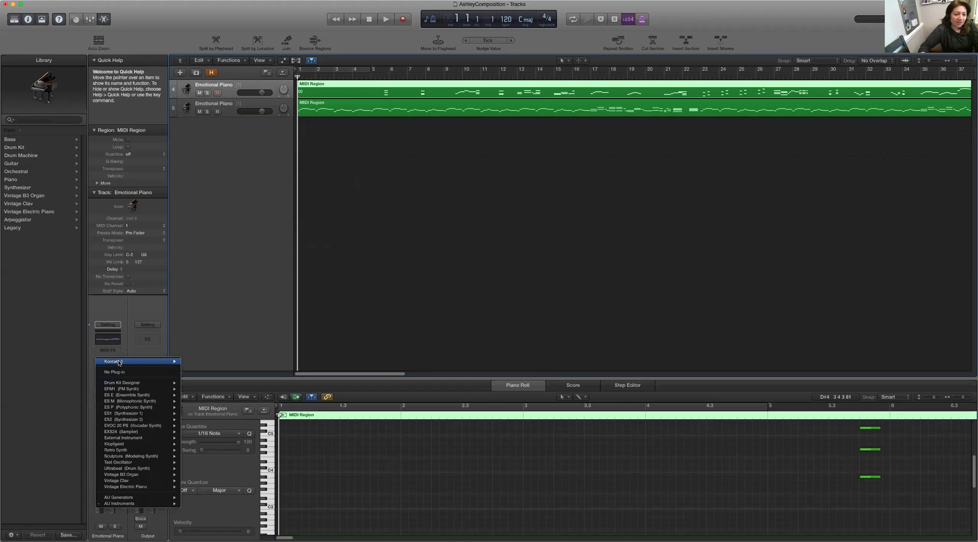
pyautogui.moveTo(148, 505)
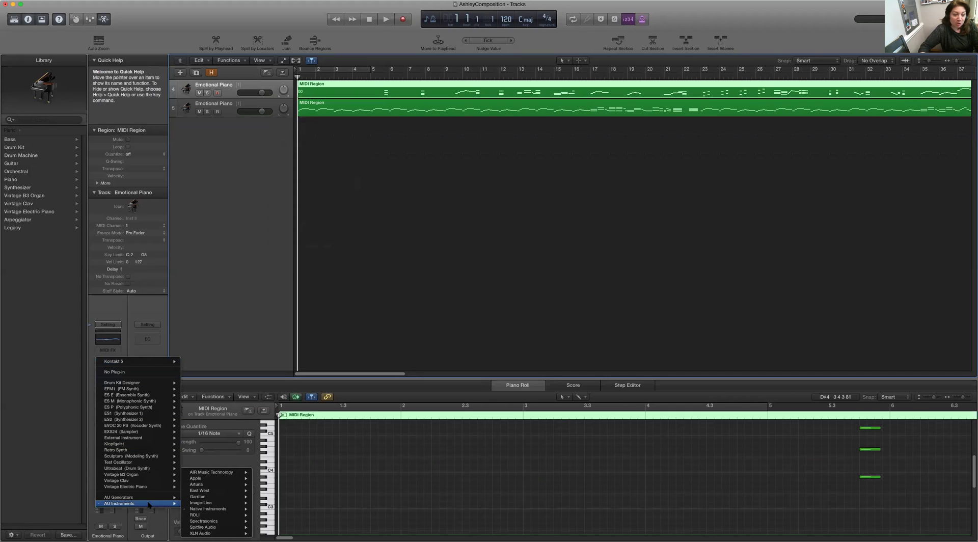
pyautogui.moveTo(199, 509)
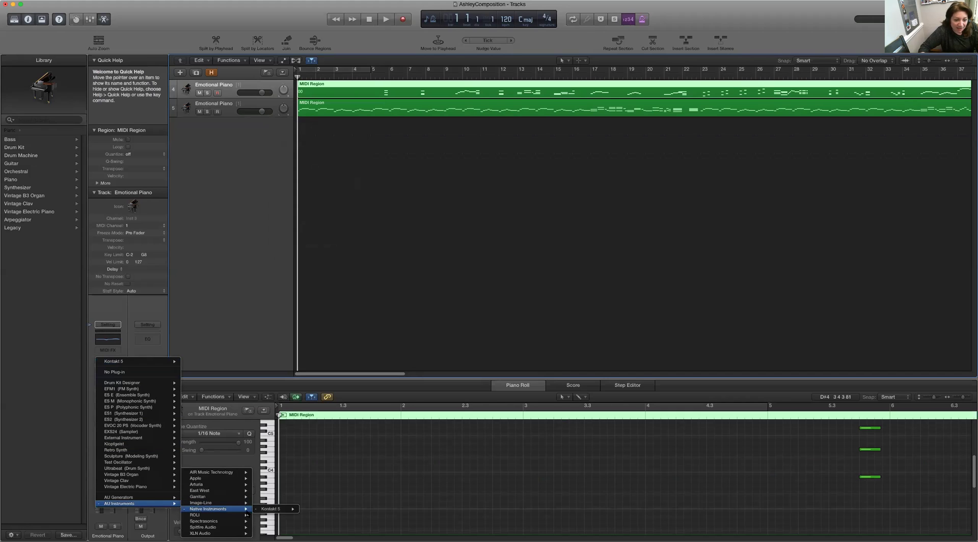
pyautogui.click(272, 509)
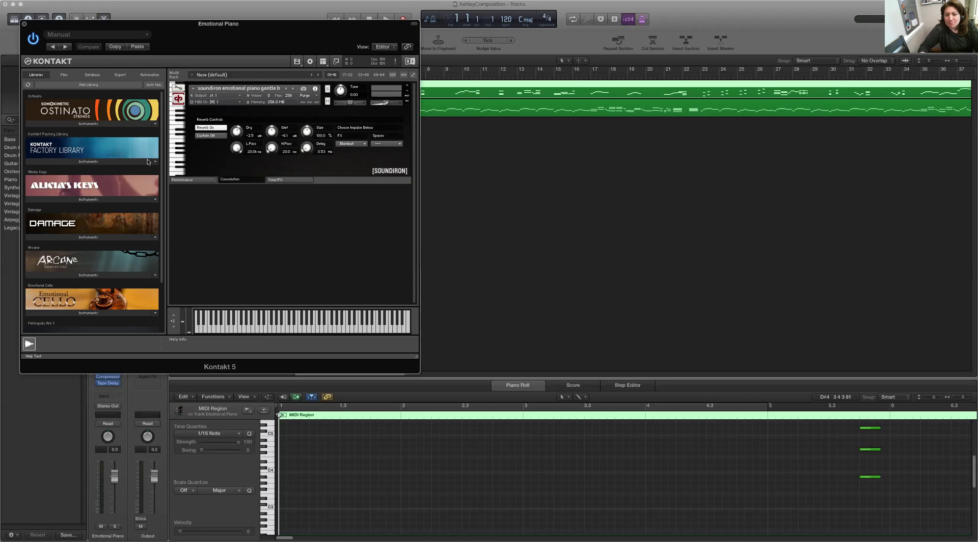
pyautogui.scroll(-3, 148, 162)
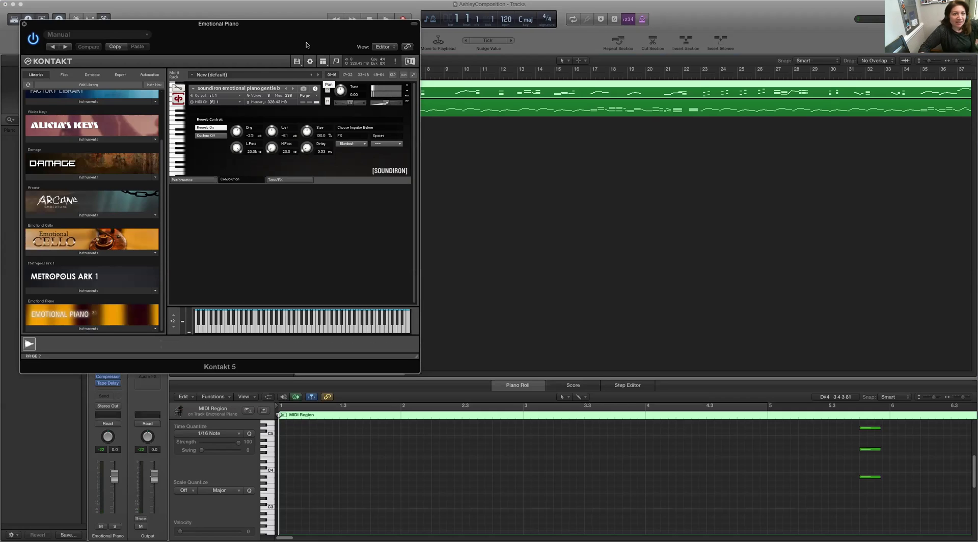
# - Play the arrangement through Kontakt with the Blurdout reverb impulse, then stop at bar 1
pyautogui.moveTo(290, 32); pyautogui.dragTo(406, 198)
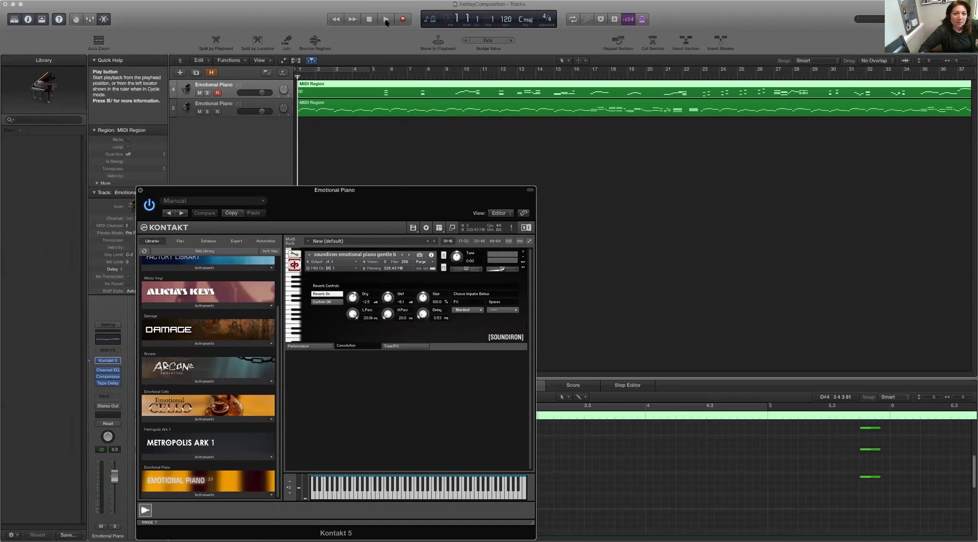
pyautogui.click(385, 20)
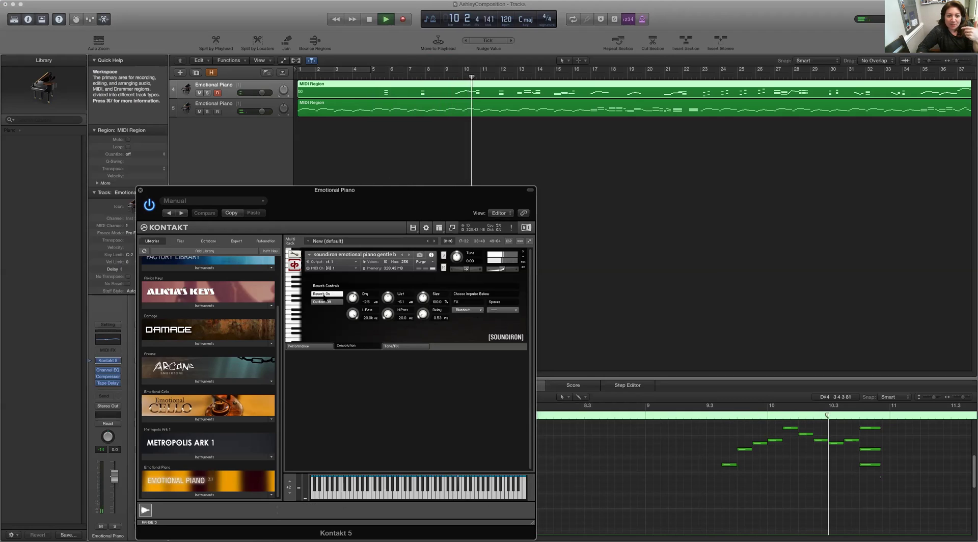
pyautogui.click(478, 311)
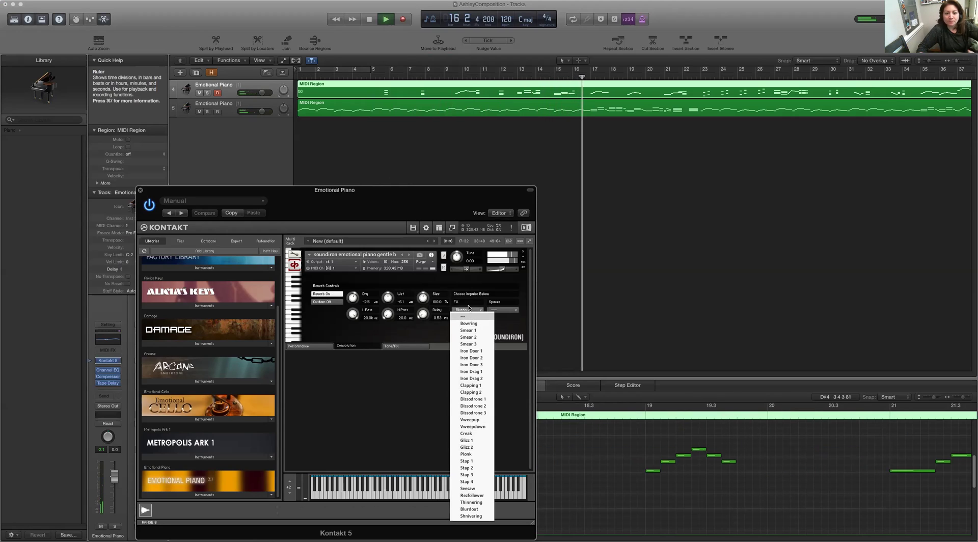
pyautogui.click(457, 281)
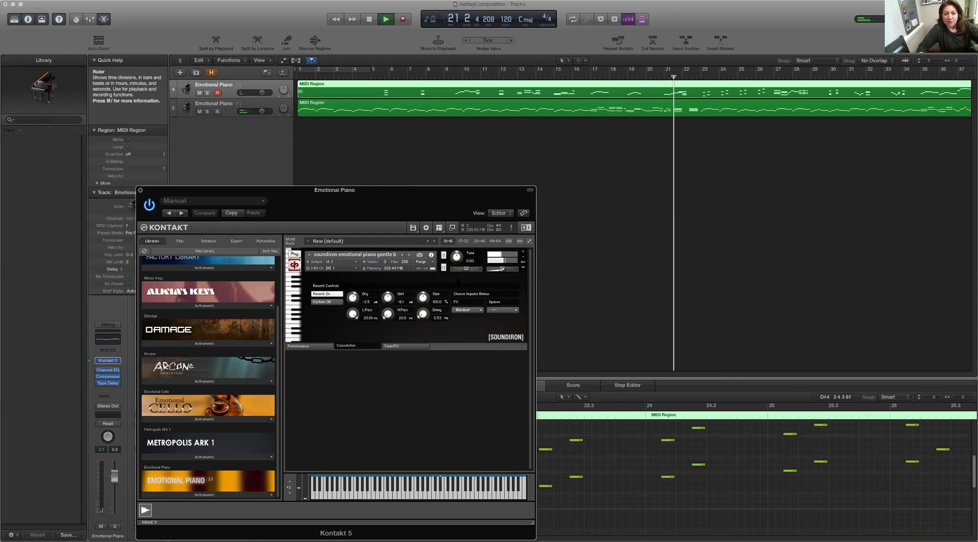
pyautogui.click(370, 19)
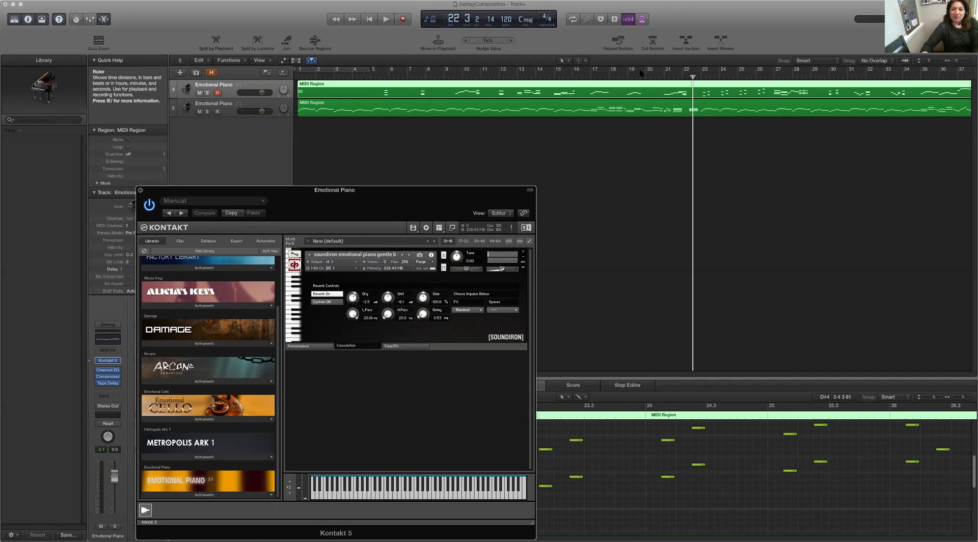
pyautogui.click(299, 72)
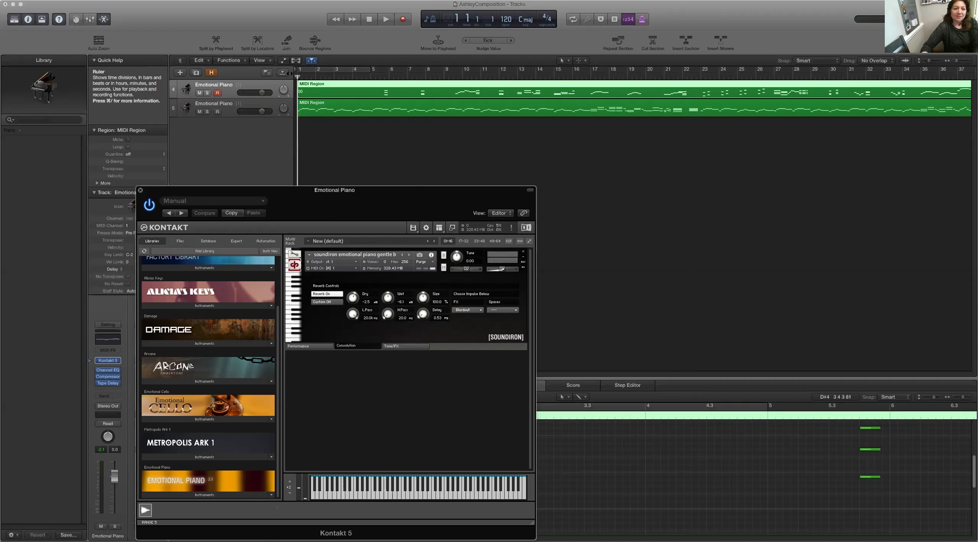
# - Close the Kontakt window and reload Kontakt 5 (Stereo) in the Emotional Piano instrument slot
pyautogui.click(291, 75)
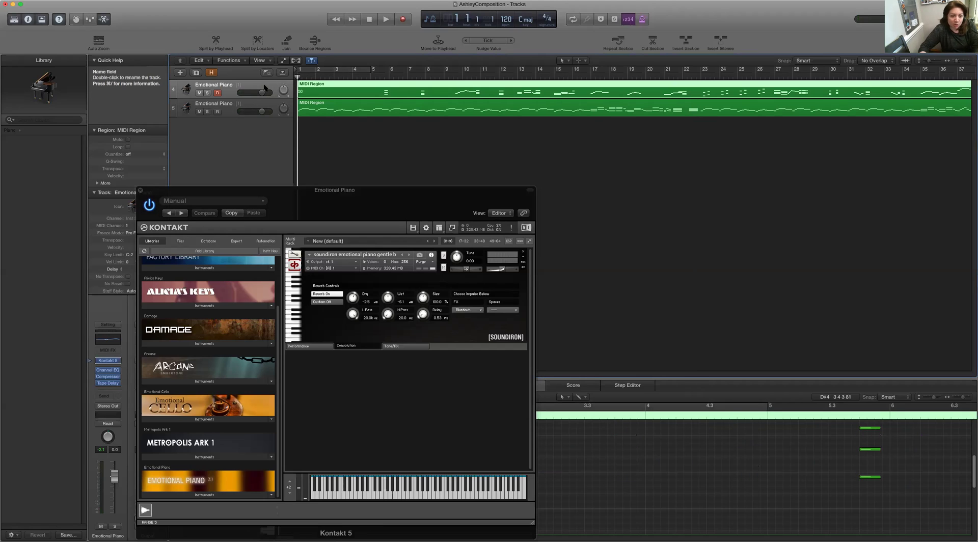
pyautogui.click(140, 190)
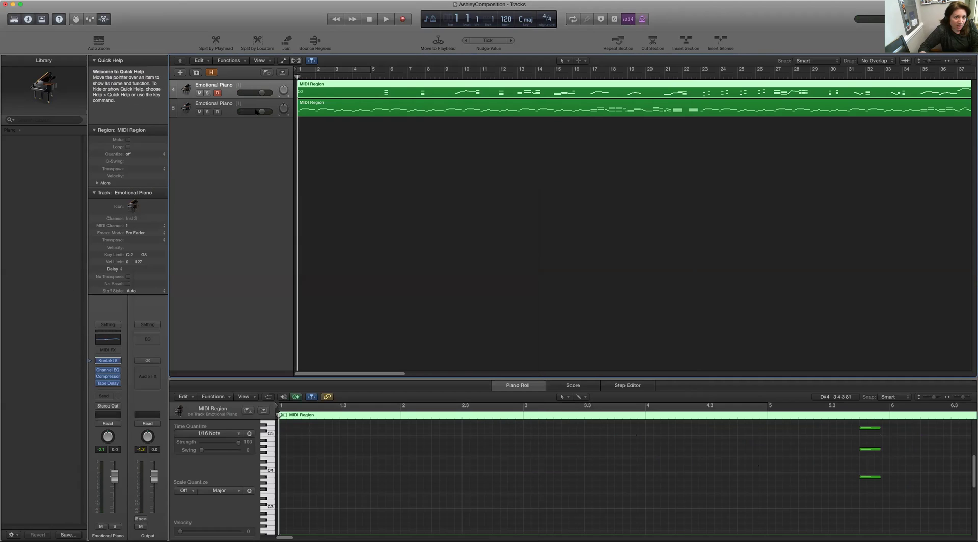
pyautogui.click(117, 363)
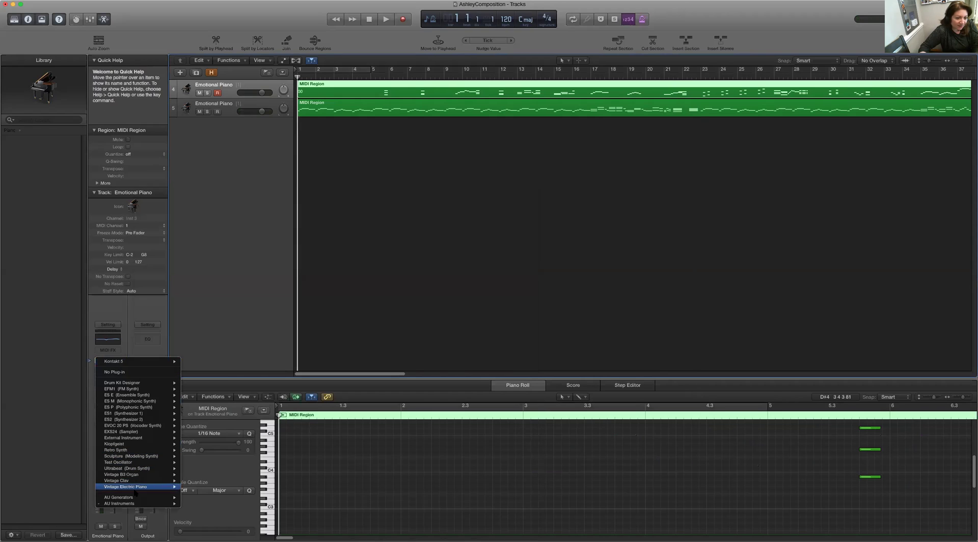
pyautogui.moveTo(135, 504)
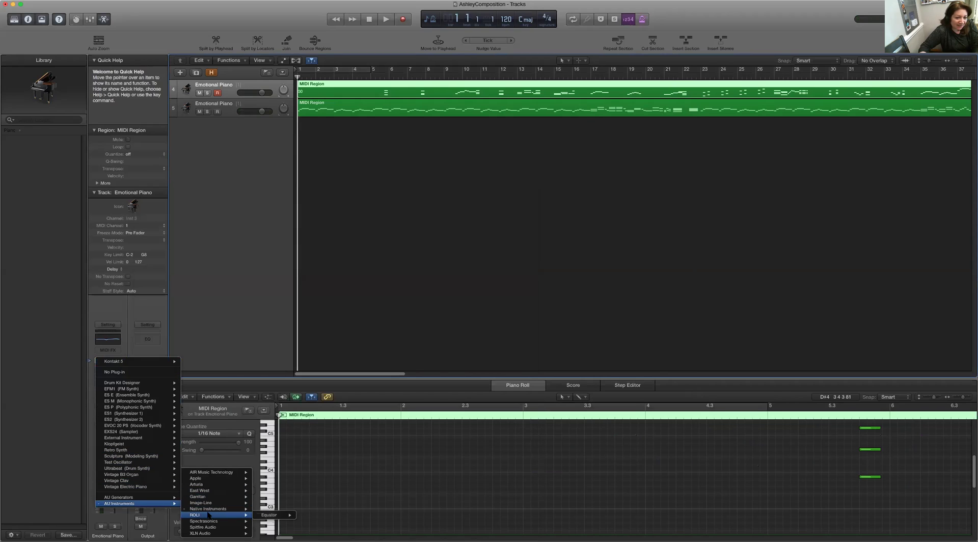
pyautogui.moveTo(208, 509)
pyautogui.moveTo(270, 509)
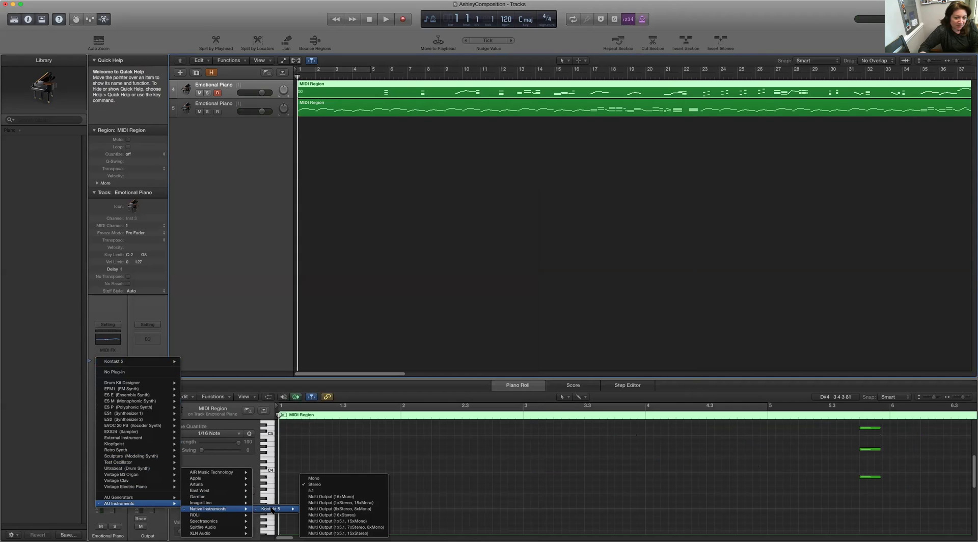
pyautogui.click(311, 484)
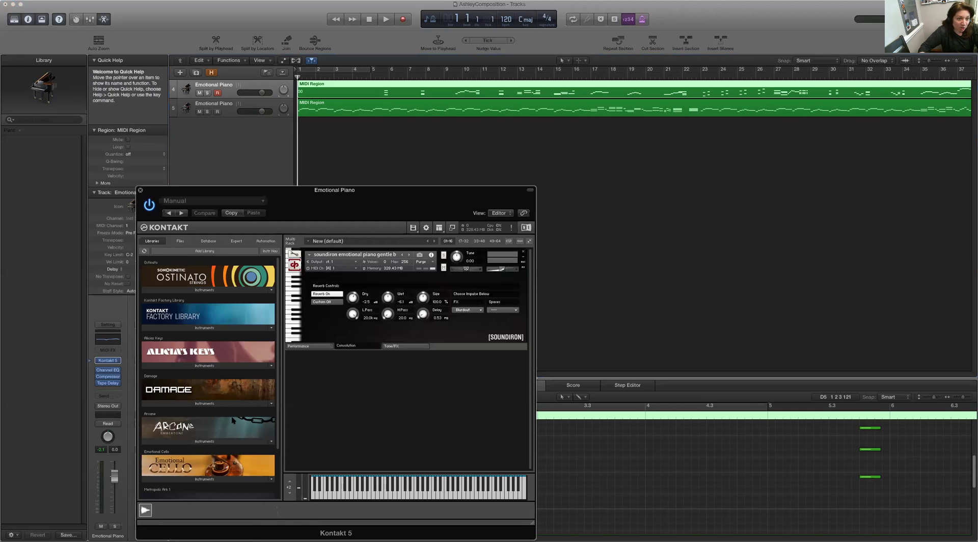
pyautogui.scroll(-3, 232, 420)
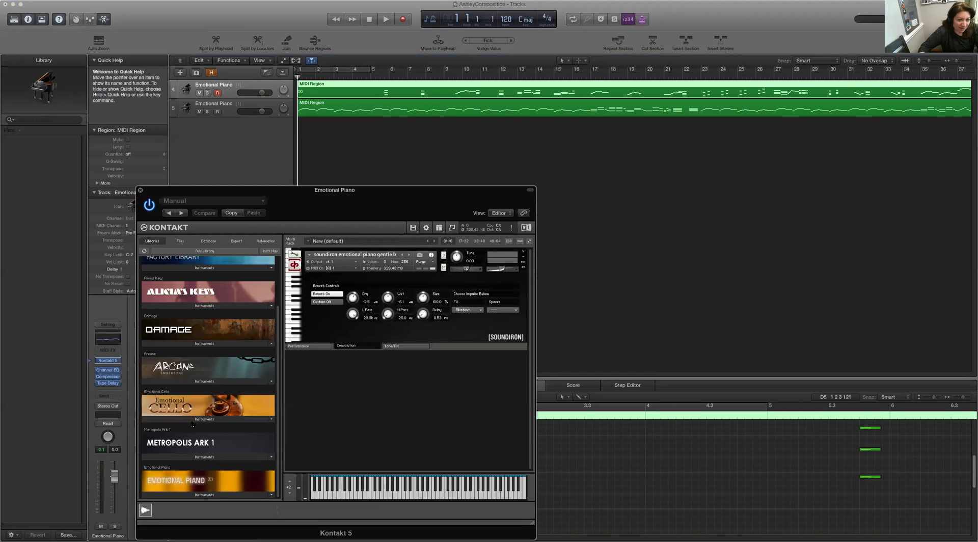
# - Replace the Emotional Piano with 01 Emotional Cello.nki from the Emotional Cello library
pyautogui.click(523, 251)
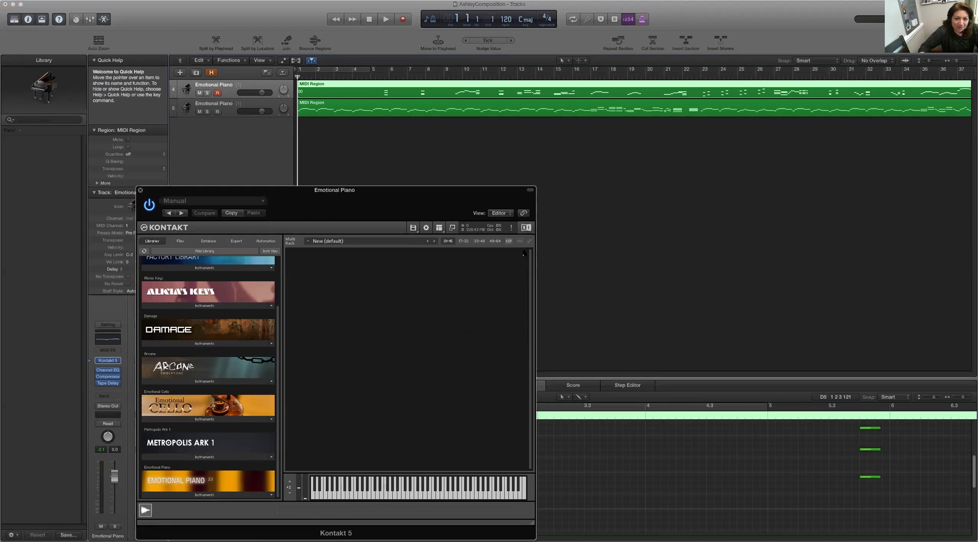
pyautogui.click(207, 419)
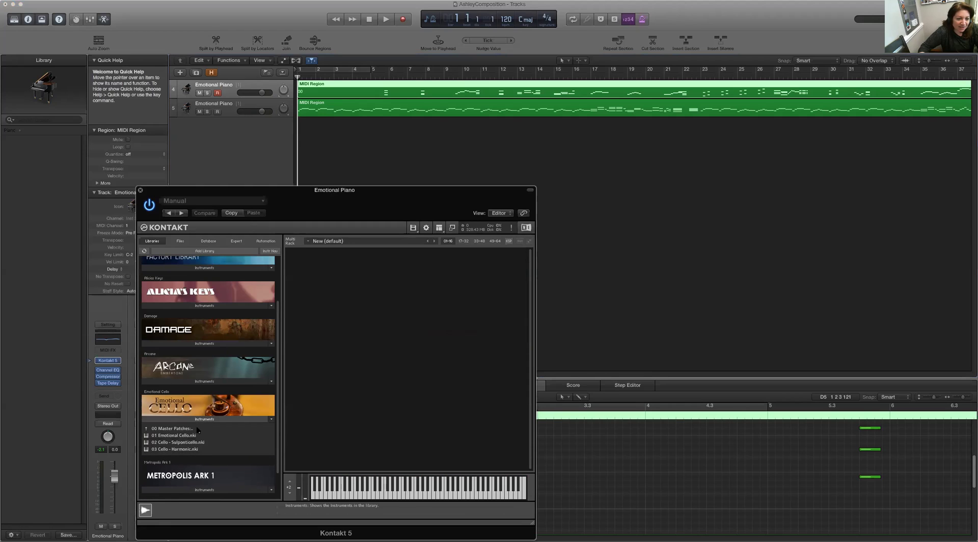
pyautogui.doubleClick(178, 436)
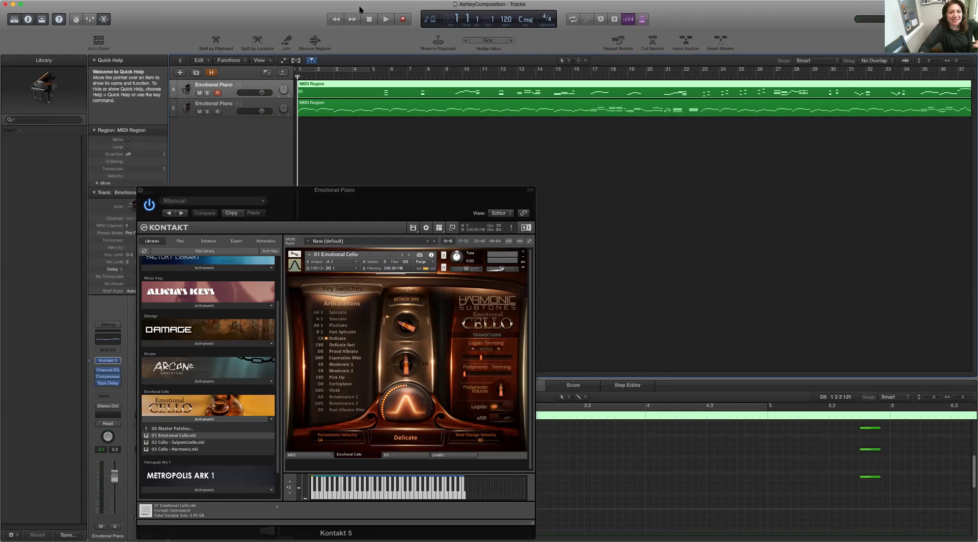
# - Play the piece while switching cello articulations: Proud Vibrato, Delicate Fast, then Renaissance 1
pyautogui.click(385, 20)
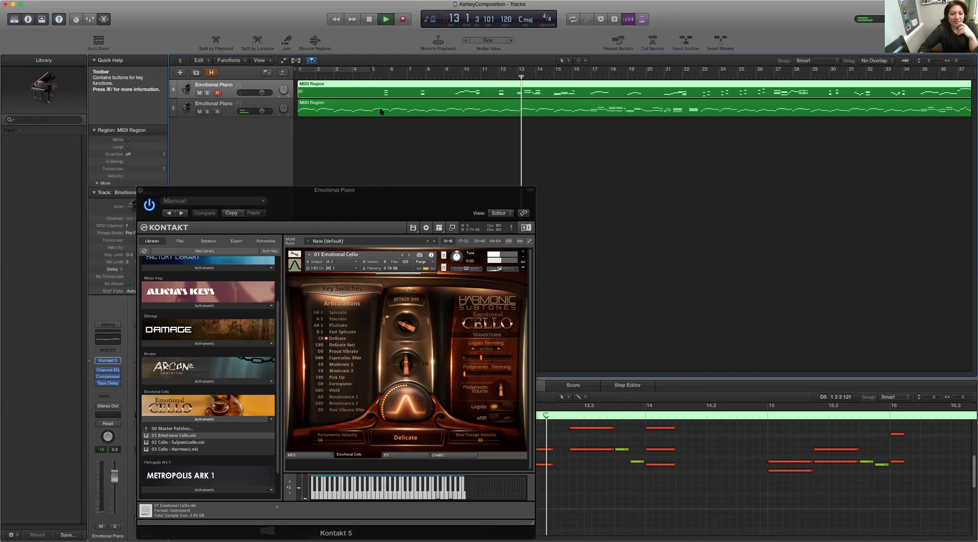
pyautogui.click(334, 351)
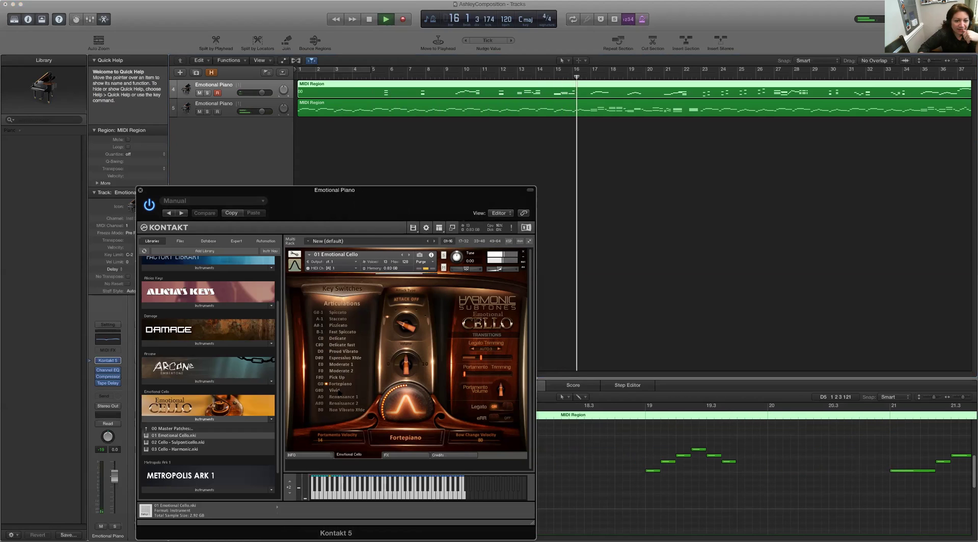
pyautogui.click(336, 390)
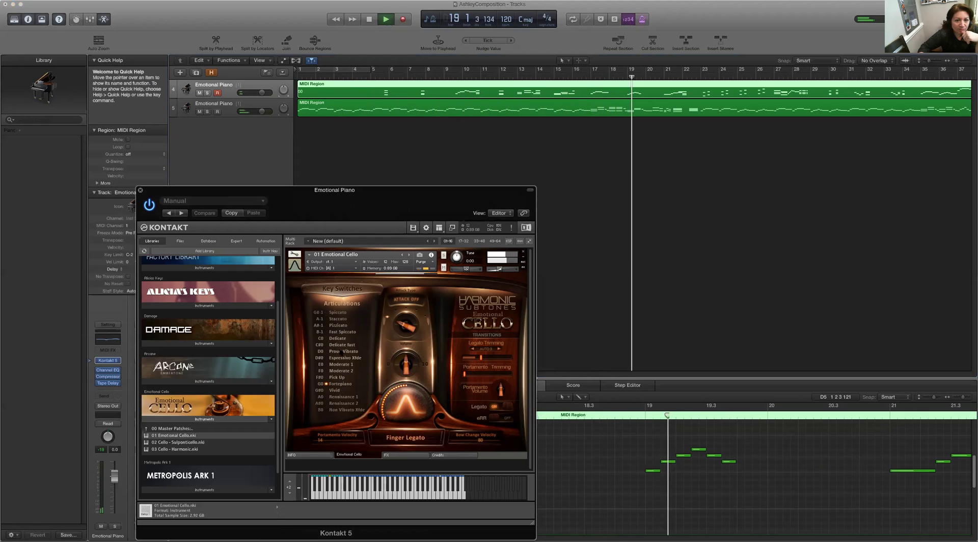
pyautogui.click(340, 351)
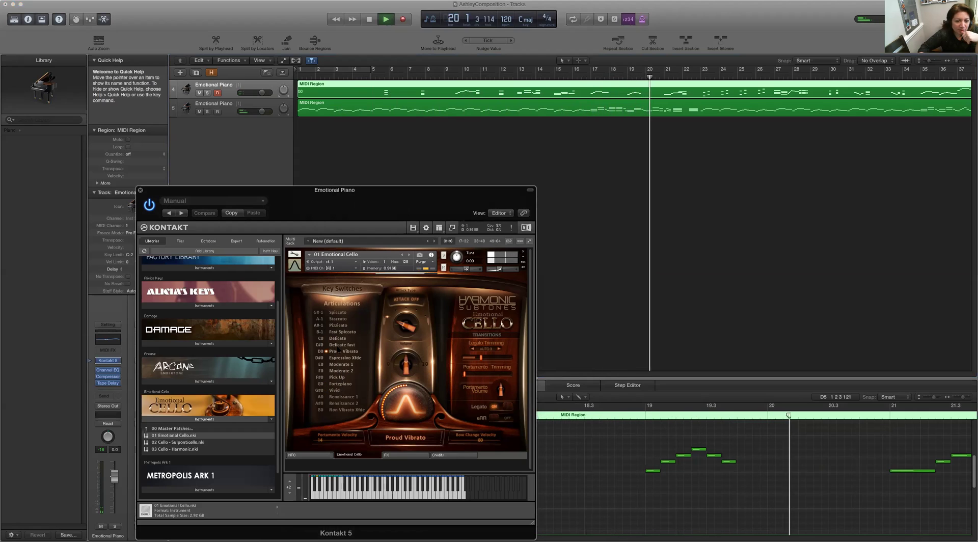
pyautogui.click(340, 345)
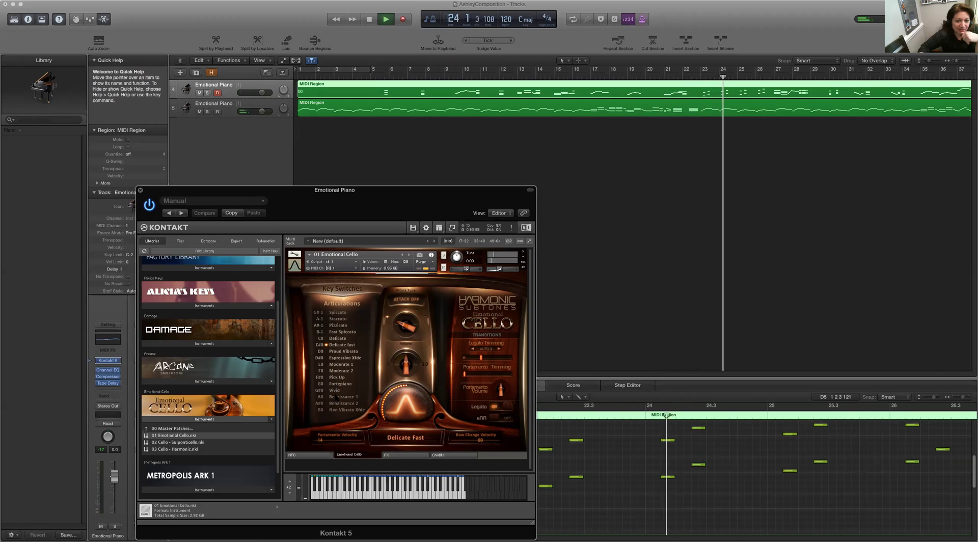
pyautogui.click(338, 397)
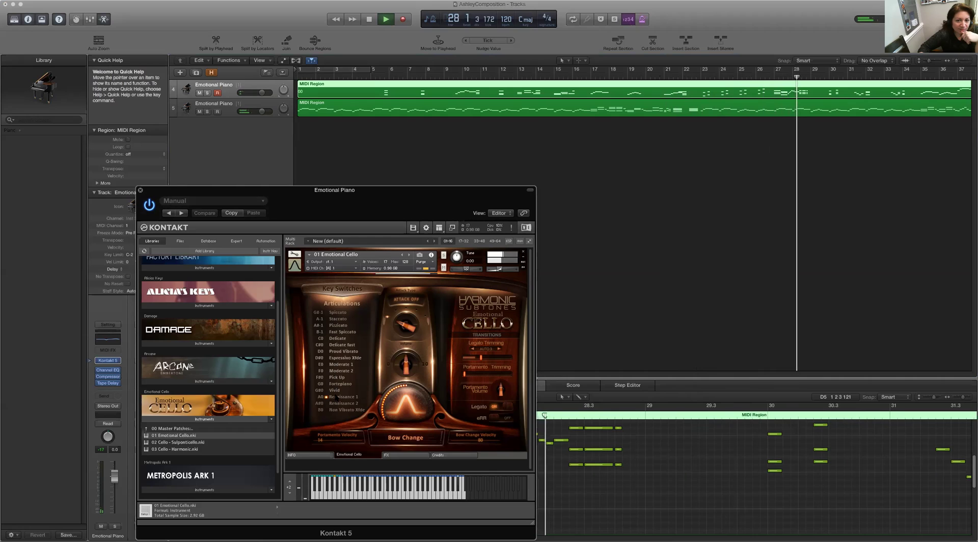
pyautogui.click(369, 19)
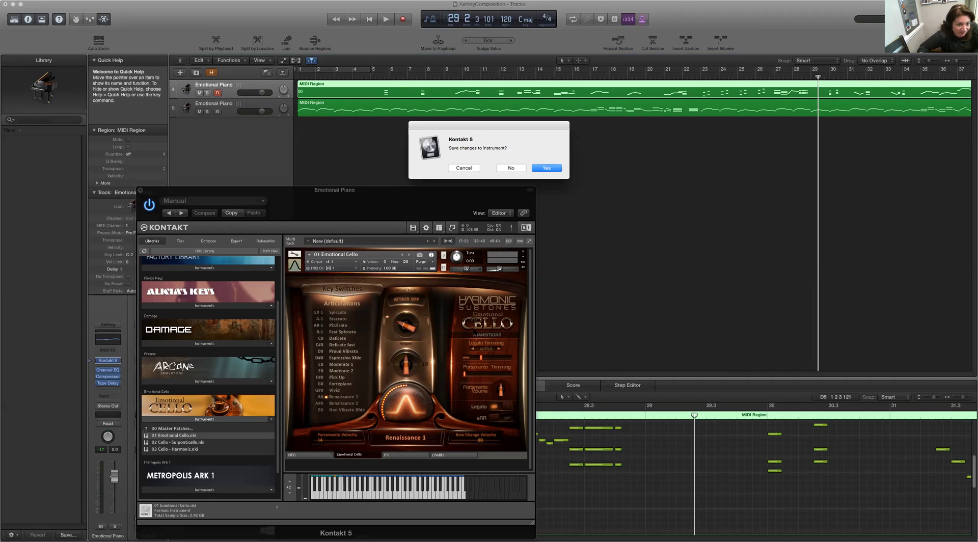
# - Discard cello changes, load Metropolis Ark 1's 03. Holbein Bassoons a4 Multi.nki, and rewind the playhead
pyautogui.click(512, 168)
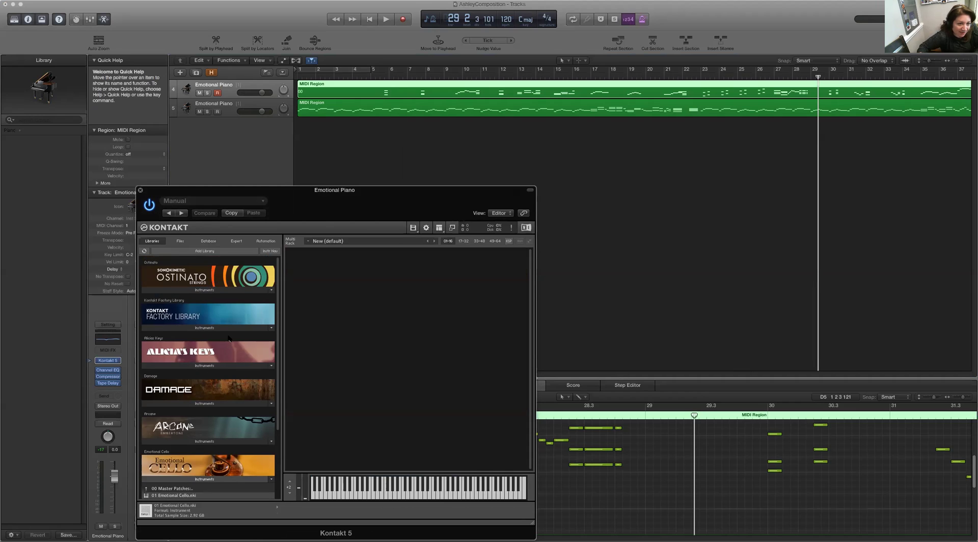
pyautogui.scroll(-4, 228, 338)
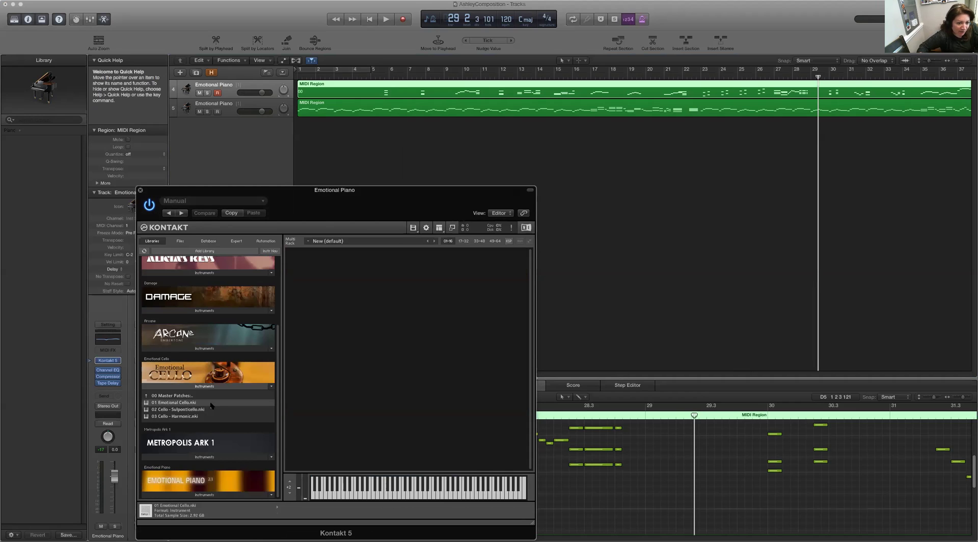
pyautogui.click(214, 457)
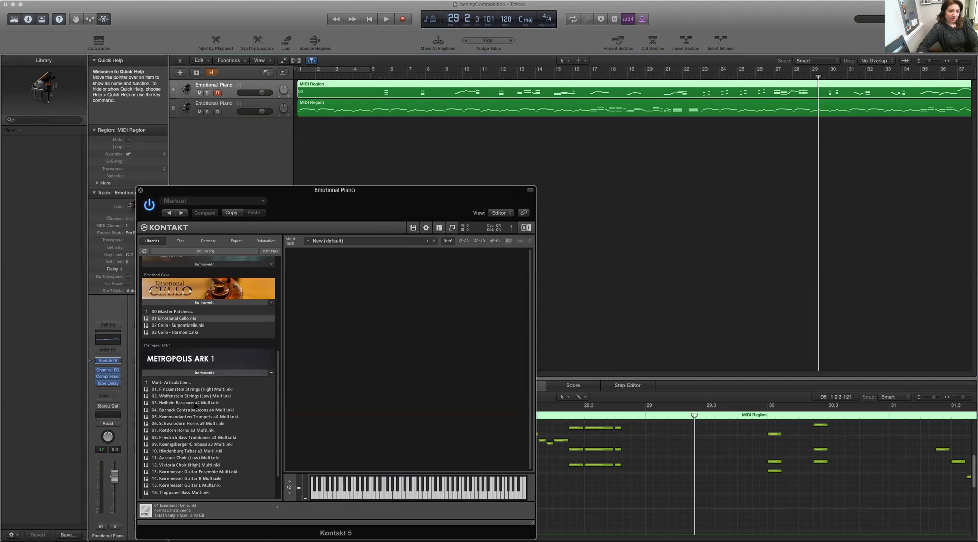
pyautogui.click(195, 403)
pyautogui.doubleClick(195, 403)
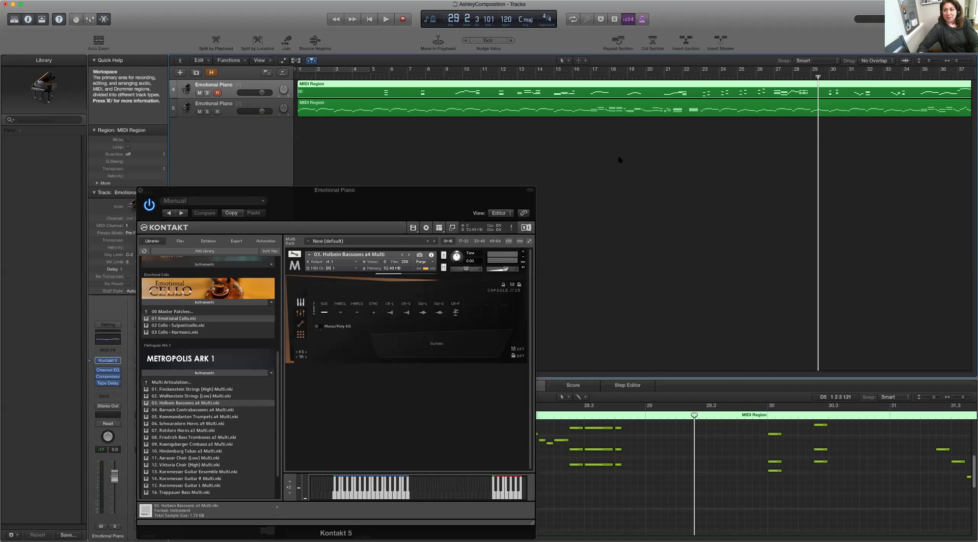
pyautogui.moveTo(819, 77); pyautogui.dragTo(299, 76)
# - Briefly play the bassoons, stop, and send the playhead back to bar 1
pyautogui.click(386, 19)
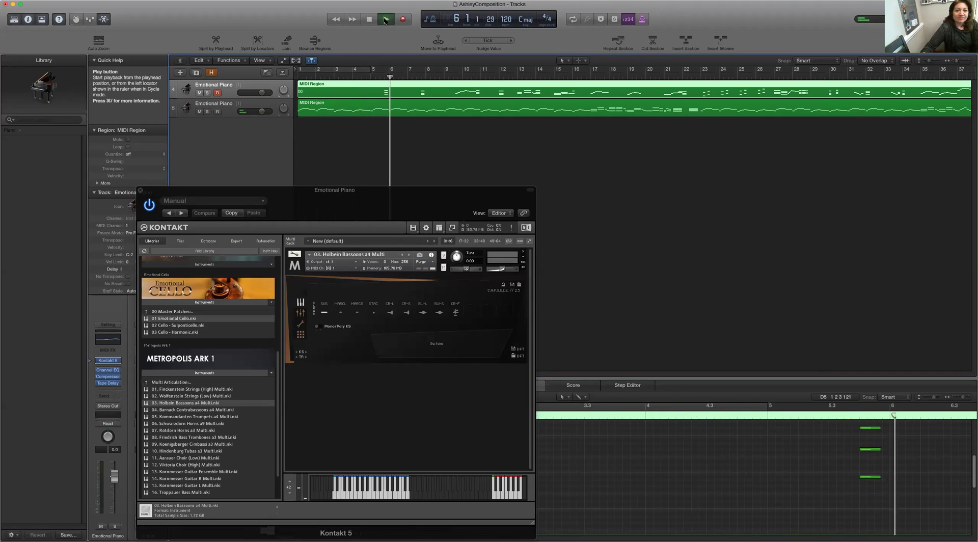
pyautogui.click(367, 20)
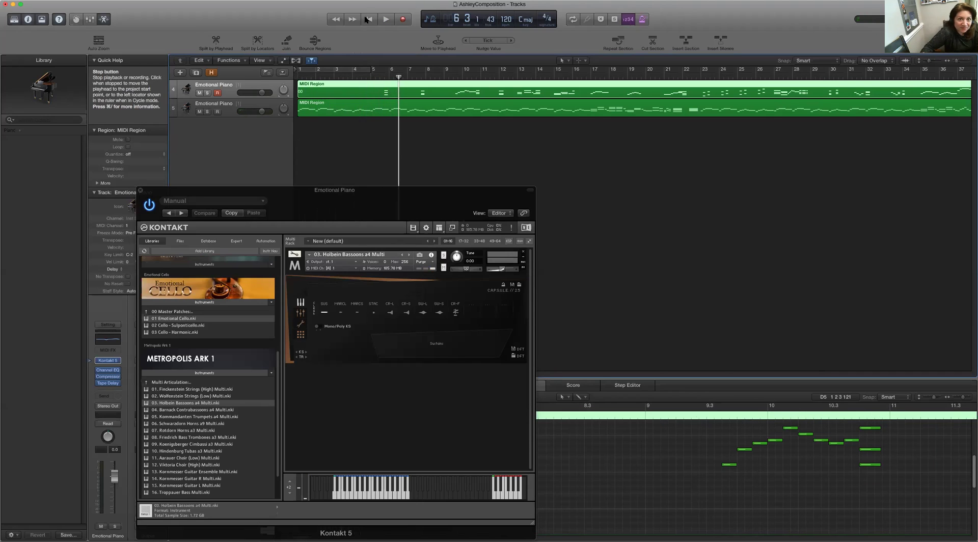
pyautogui.click(321, 80)
pyautogui.press('Return')
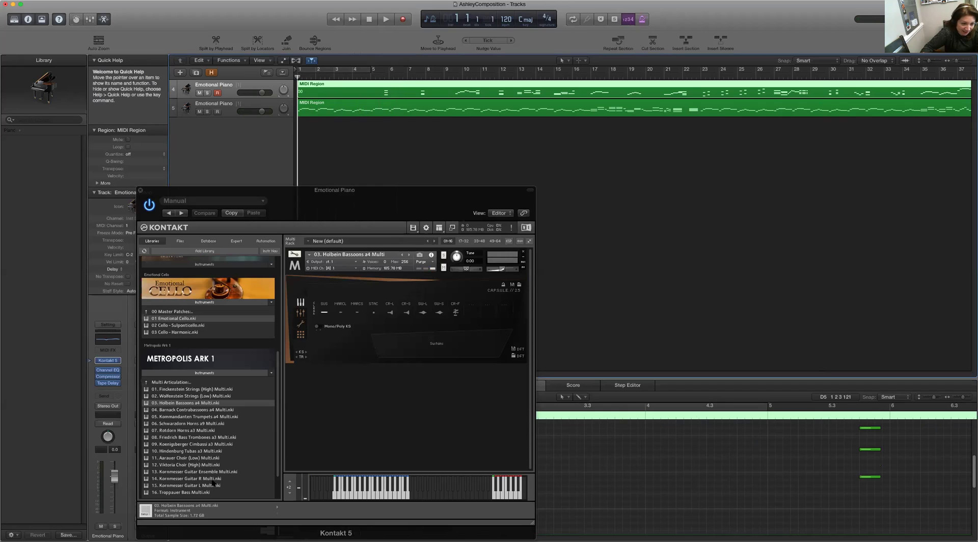
# - Browse Metropolis Ark 1 > Single Articulation > District I > Finckenstein Strings (High) and load patch 10, Bartok Pizzicato Col Legno 8va
pyautogui.click(204, 372)
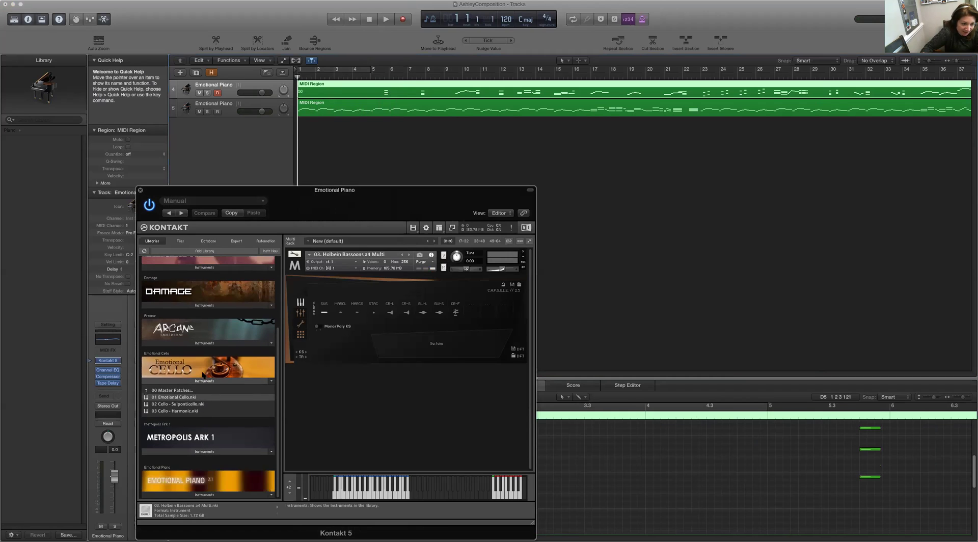
pyautogui.click(208, 457)
pyautogui.scroll(-3, 208, 448)
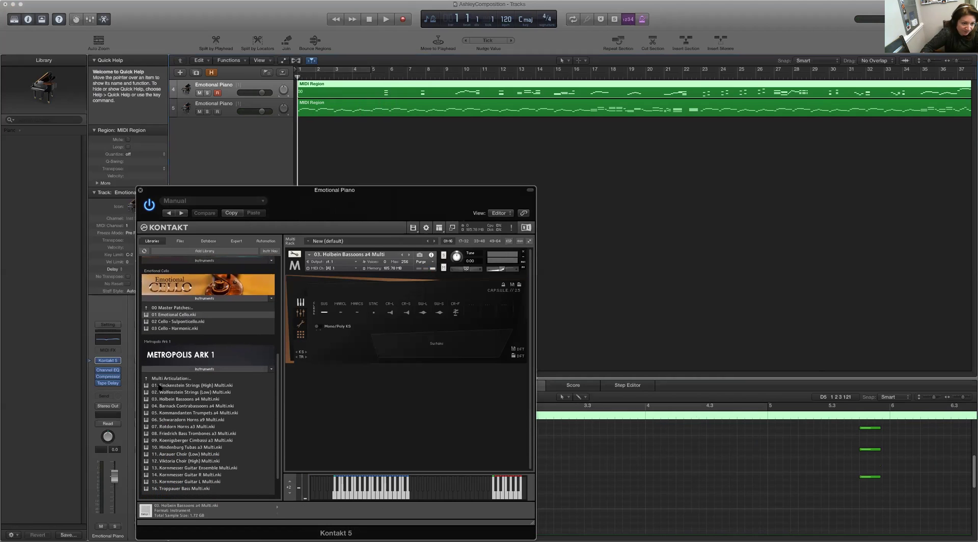
pyautogui.click(160, 379)
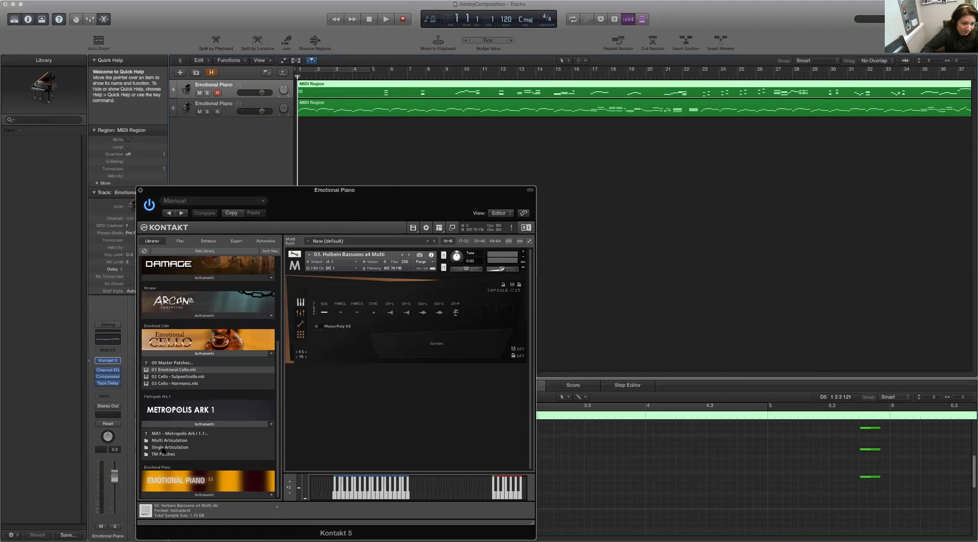
pyautogui.click(164, 447)
pyautogui.click(179, 440)
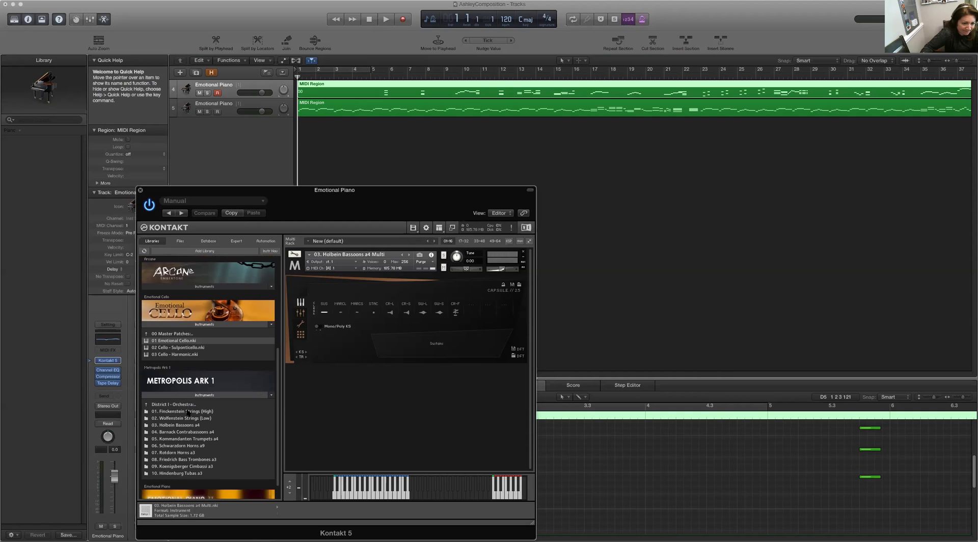
pyautogui.click(188, 412)
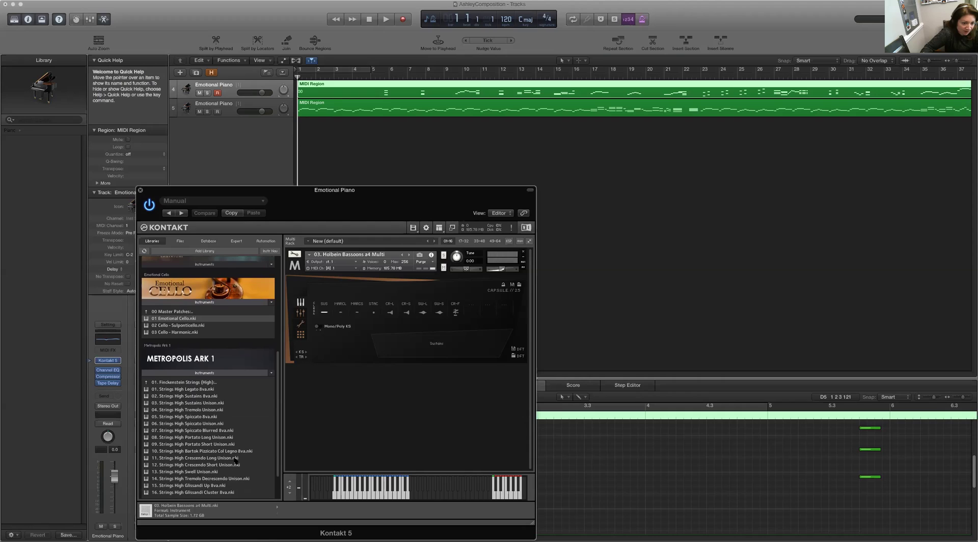
pyautogui.scroll(-1, 235, 461)
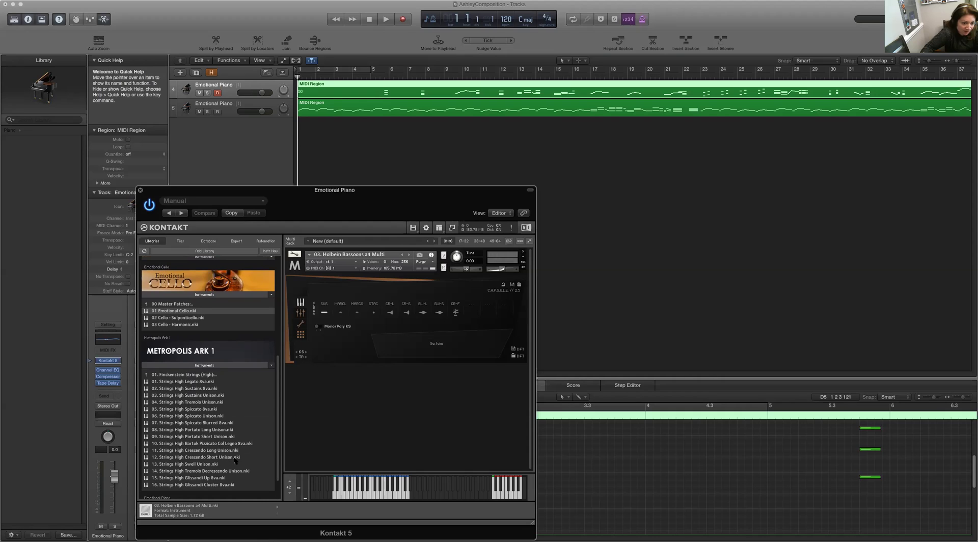
pyautogui.doubleClick(196, 443)
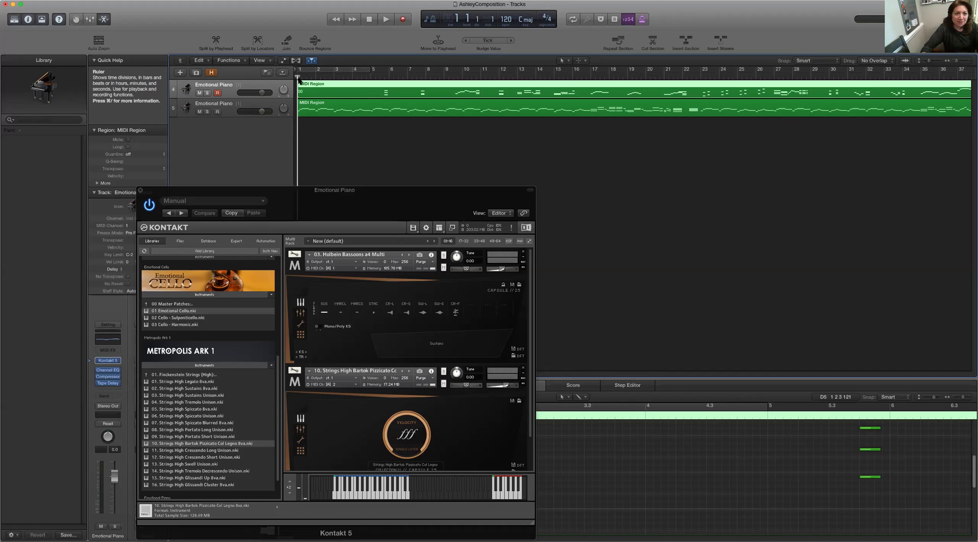
# - Play the piano part from bar 5 through the strings, then stop and return to the start
pyautogui.moveTo(298, 78); pyautogui.dragTo(375, 76)
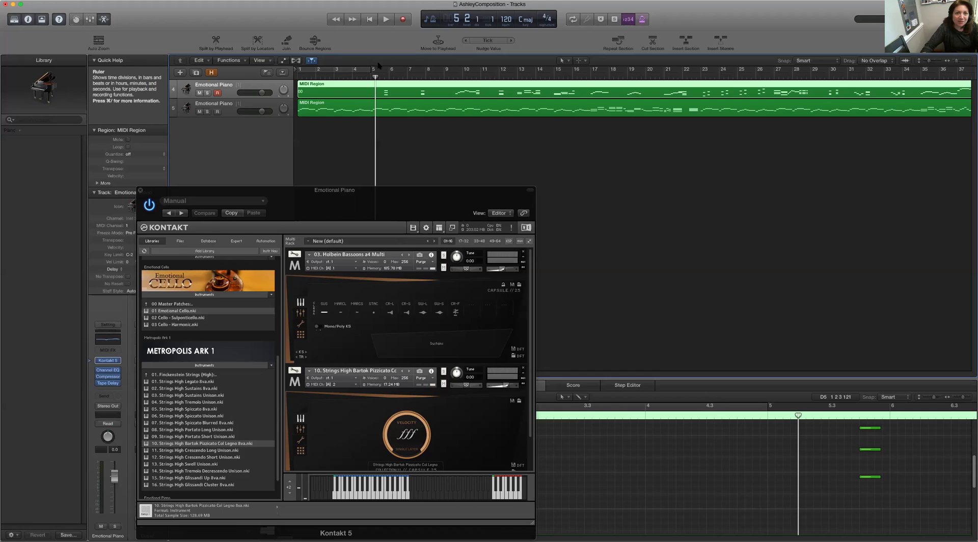
pyautogui.click(386, 19)
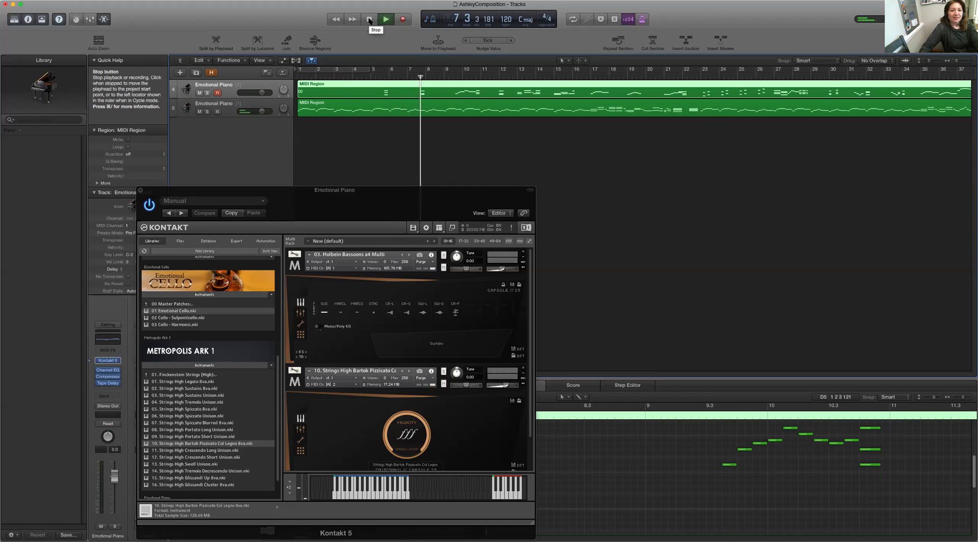
pyautogui.click(369, 21)
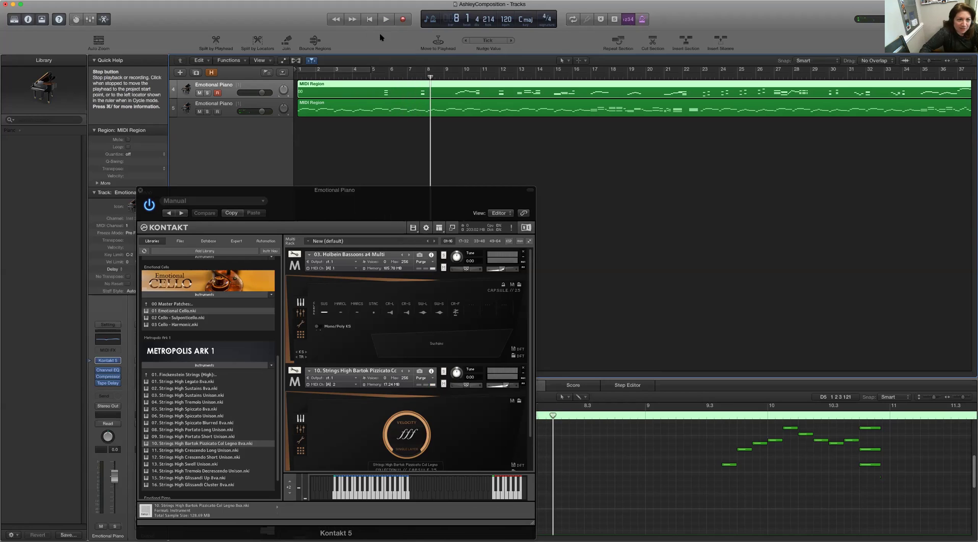
pyautogui.press('Return')
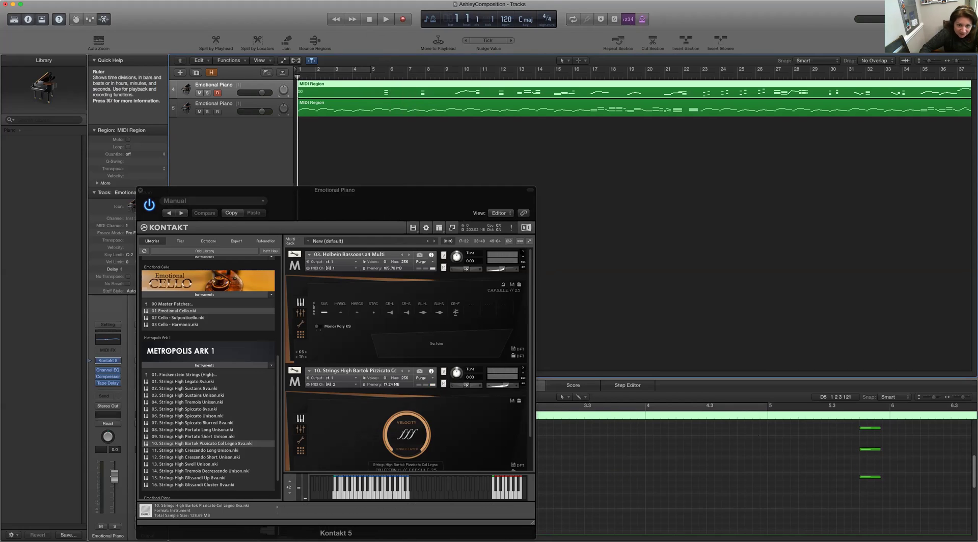
# - Delete both rack instruments and reload only the Bartok Pizzicato patch, with the playhead at bar 5
pyautogui.click(528, 328)
pyautogui.press('BackSpace')
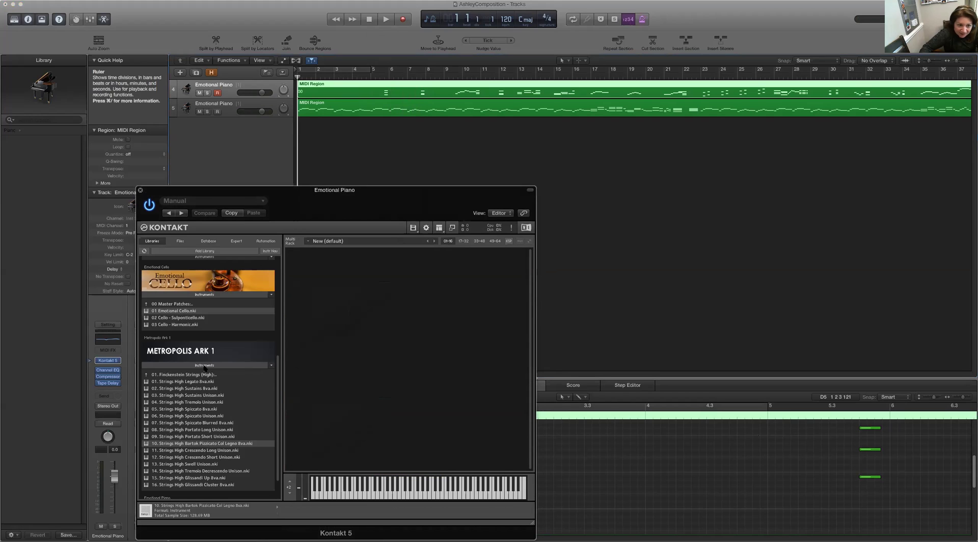
pyautogui.doubleClick(213, 444)
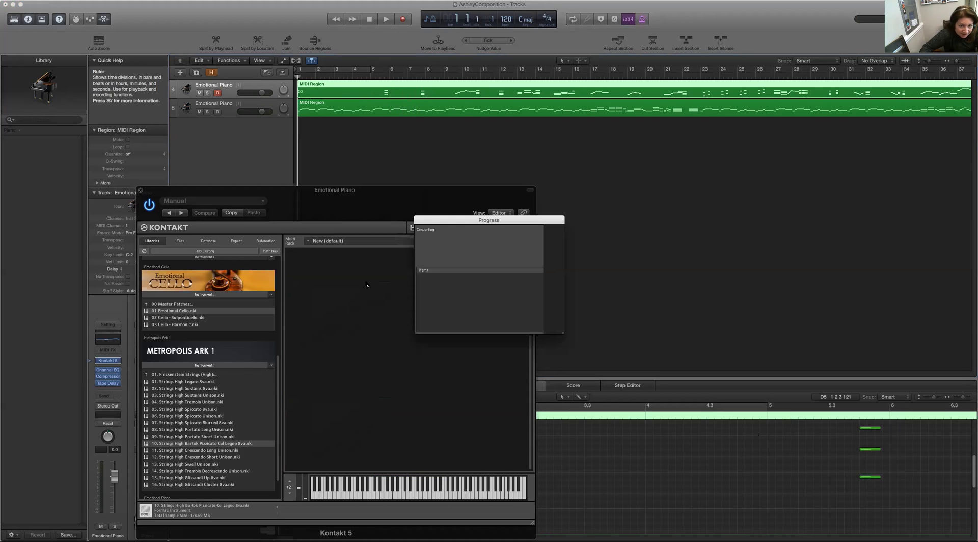
pyautogui.click(377, 58)
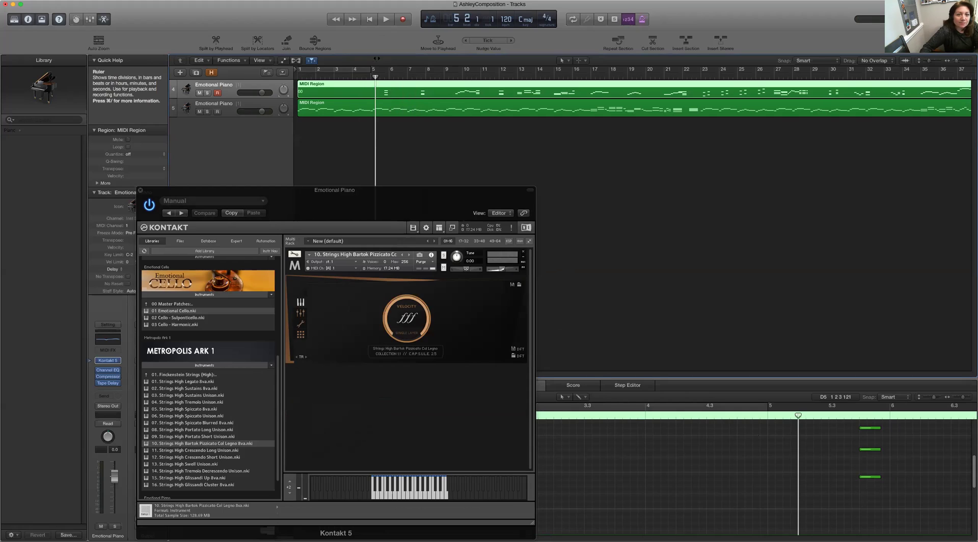
# - Play the piano part through the pizzicato strings to around bar 10, then remove the patch from Kontakt
pyautogui.click(390, 21)
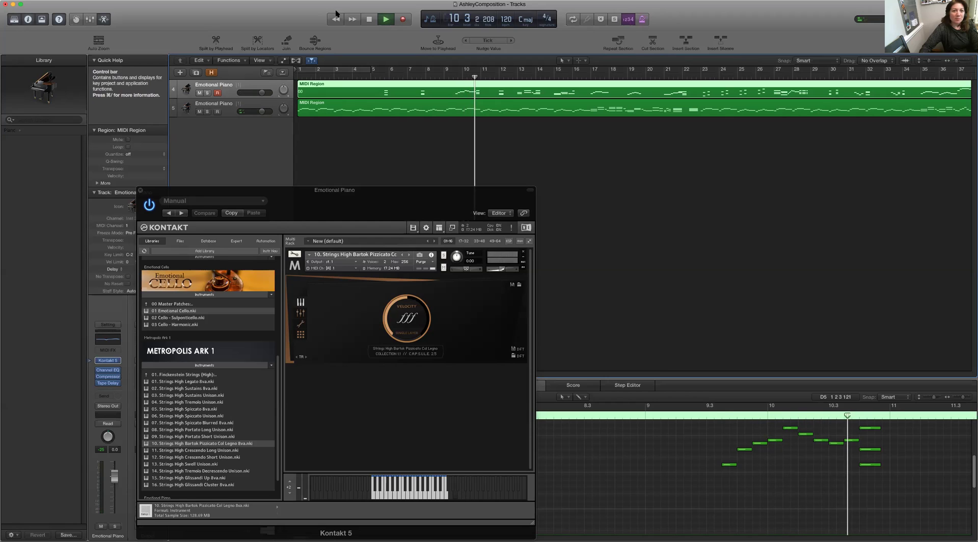
pyautogui.click(369, 19)
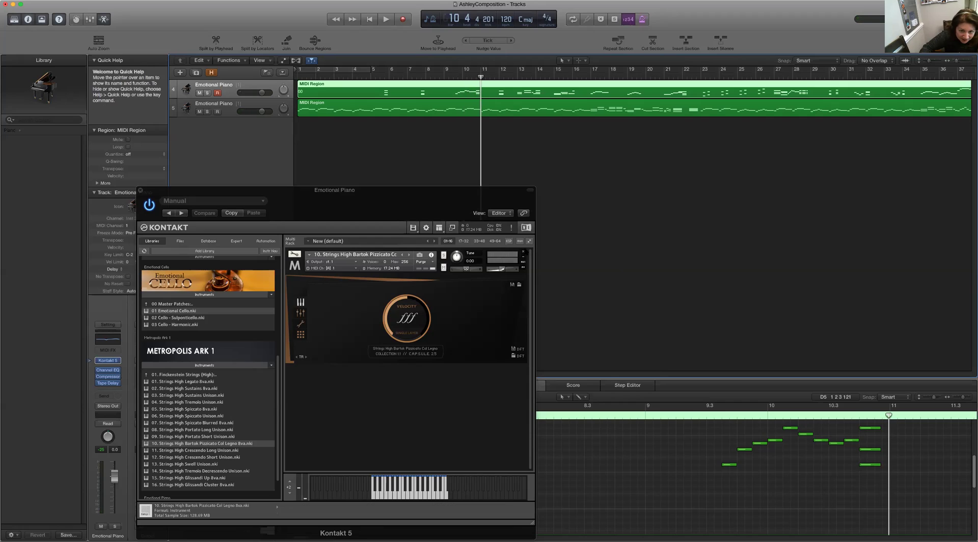
pyautogui.click(523, 251)
pyautogui.scroll(6, 219, 444)
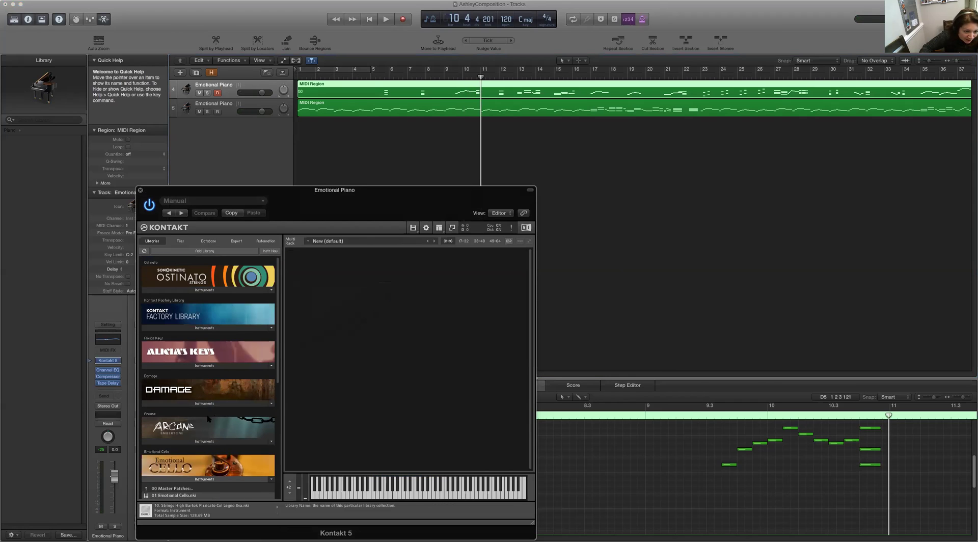
# - Expand the Arcane library's Instruments list in Kontakt's Libraries browser
pyautogui.click(205, 442)
pyautogui.scroll(-4, 206, 444)
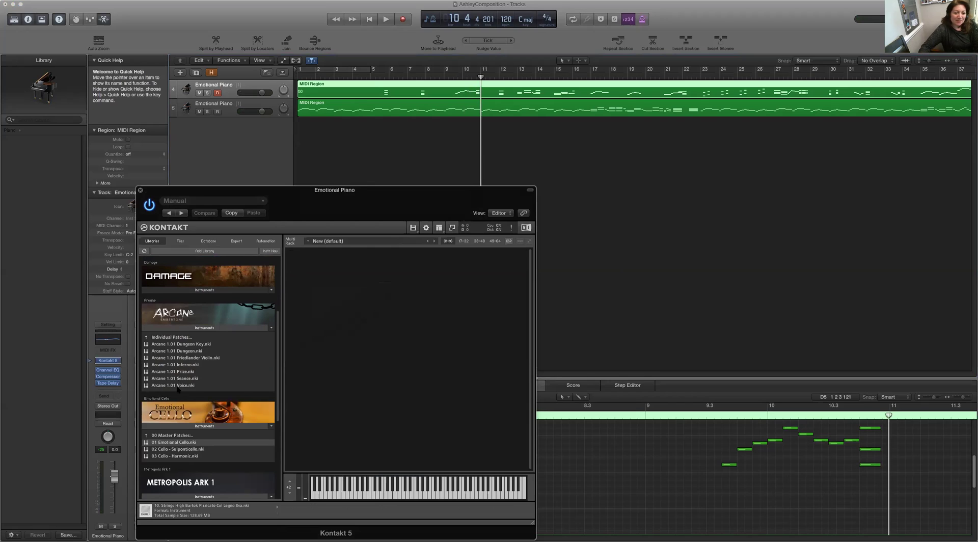
# - Load Arcane 1.01 Friedlander Violin, play the piano part from bar 5, then remove the violin
pyautogui.doubleClick(193, 357)
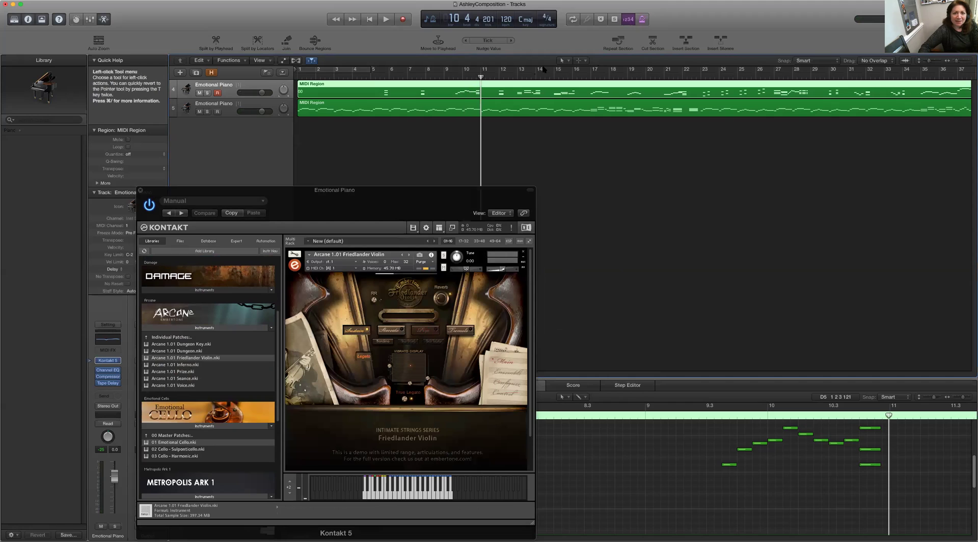
pyautogui.moveTo(481, 76); pyautogui.dragTo(371, 76)
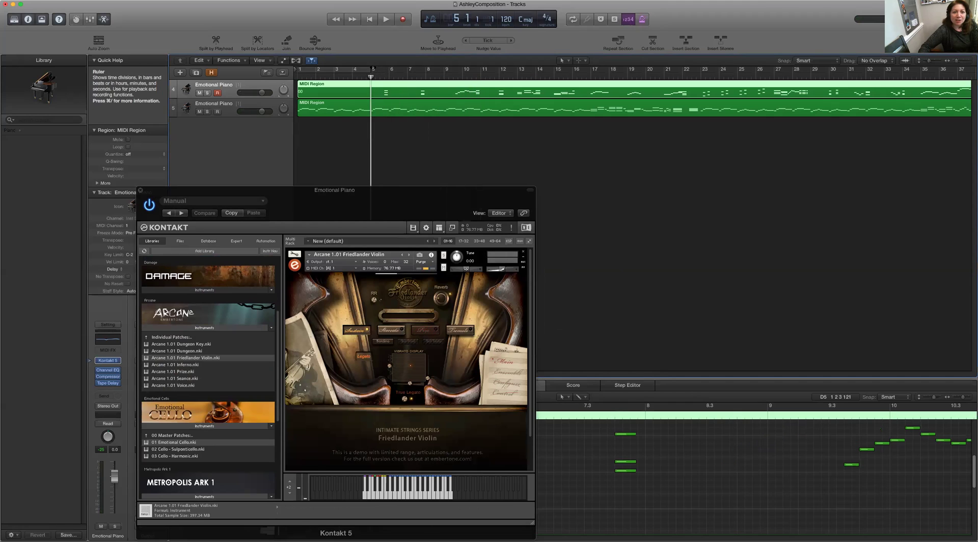
pyautogui.click(387, 21)
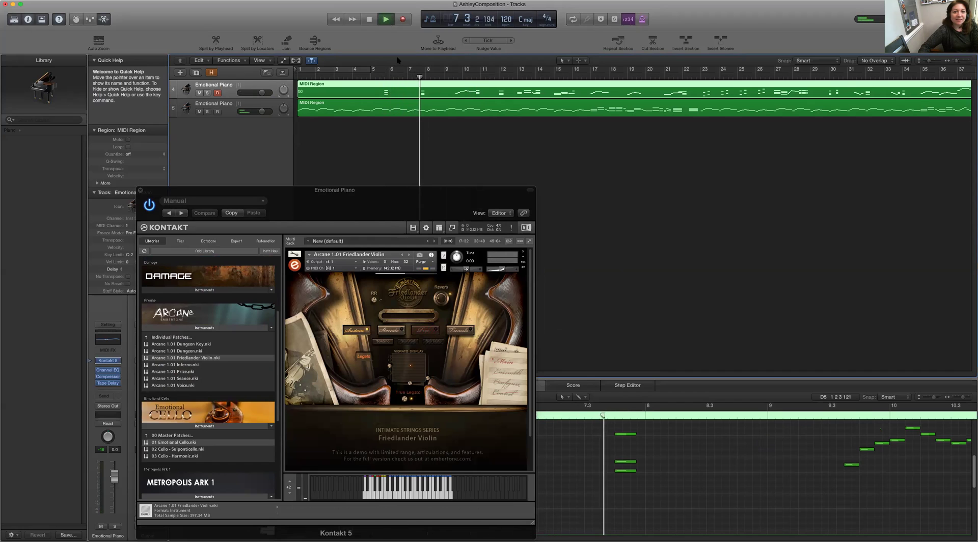
pyautogui.click(368, 19)
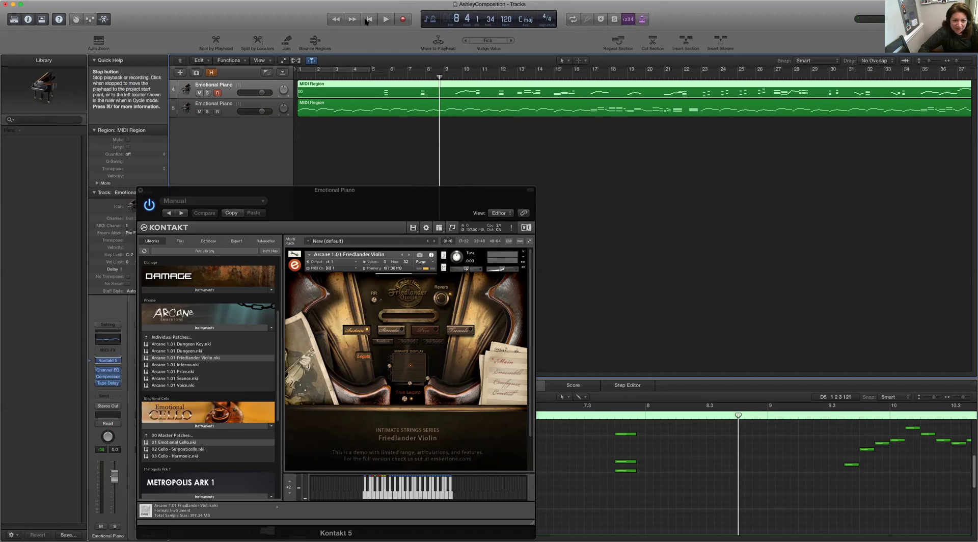
pyautogui.click(421, 330)
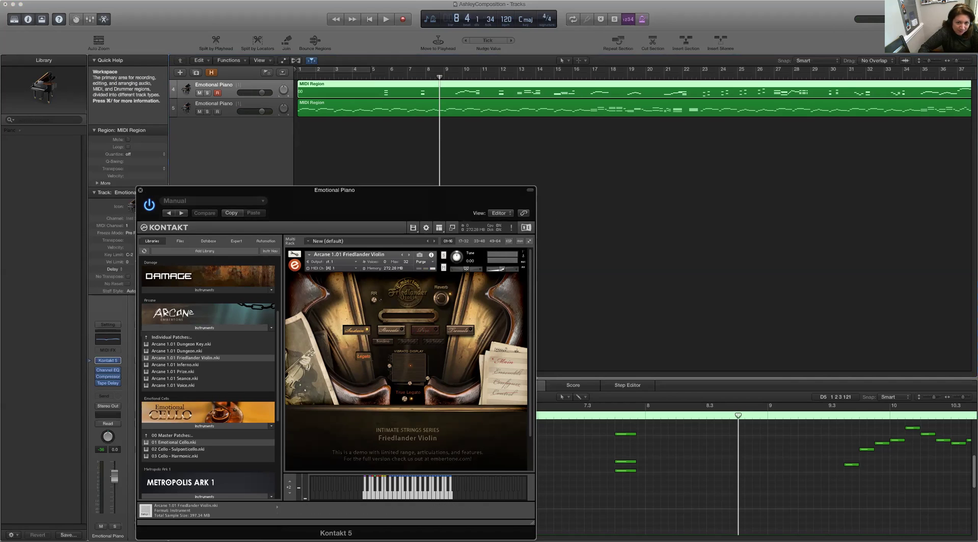
pyautogui.click(523, 251)
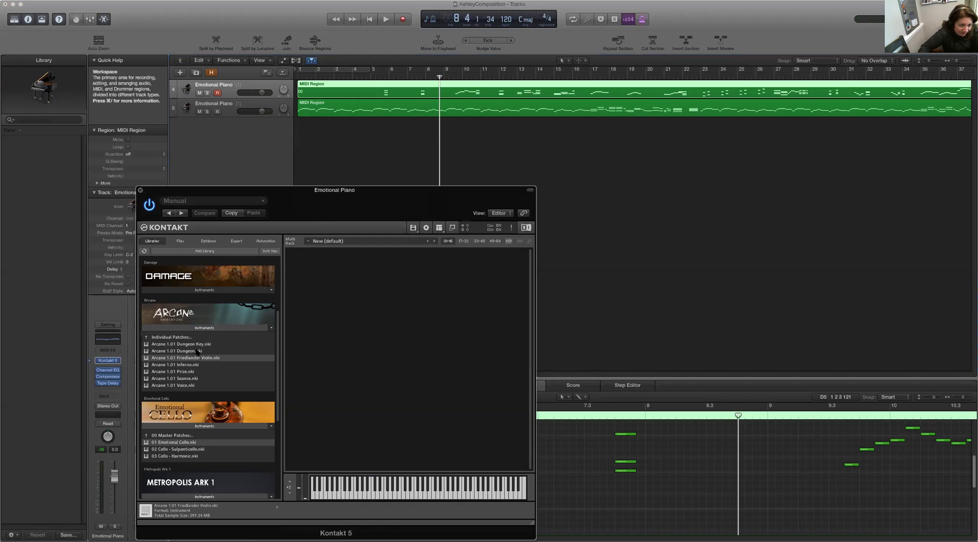
# - Load Arcane 1.01 Voice, play the piano part from bar 5, stop, and reset the playhead near bar 5
pyautogui.doubleClick(191, 385)
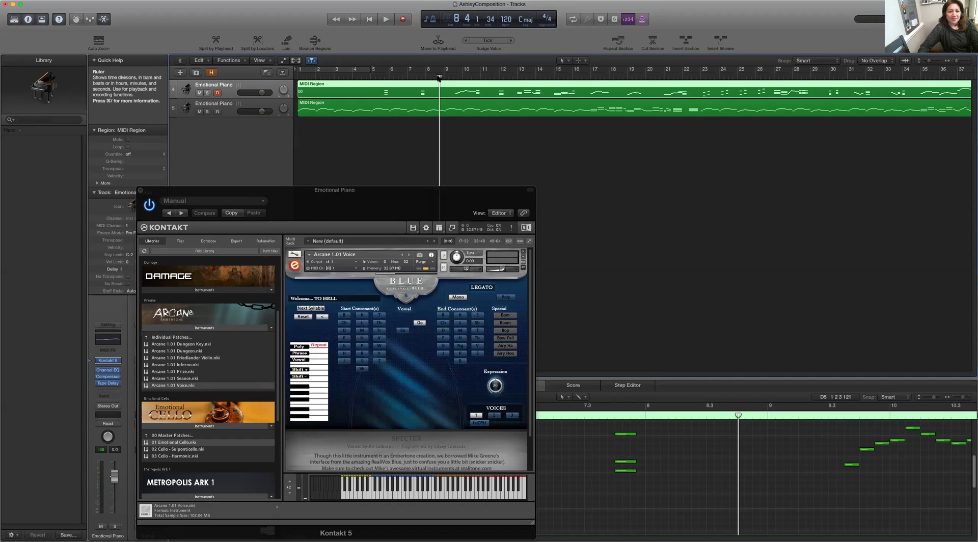
pyautogui.moveTo(439, 77); pyautogui.dragTo(380, 76)
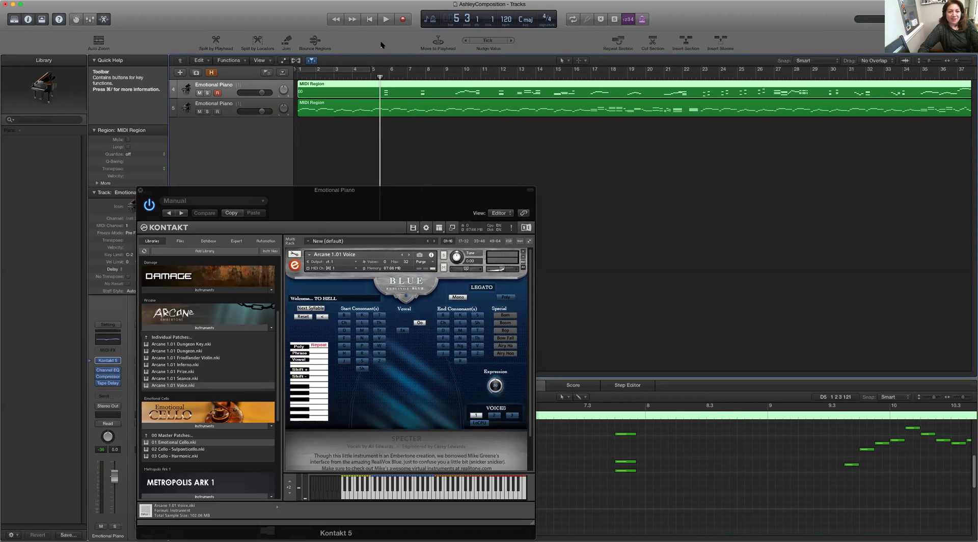
pyautogui.click(386, 20)
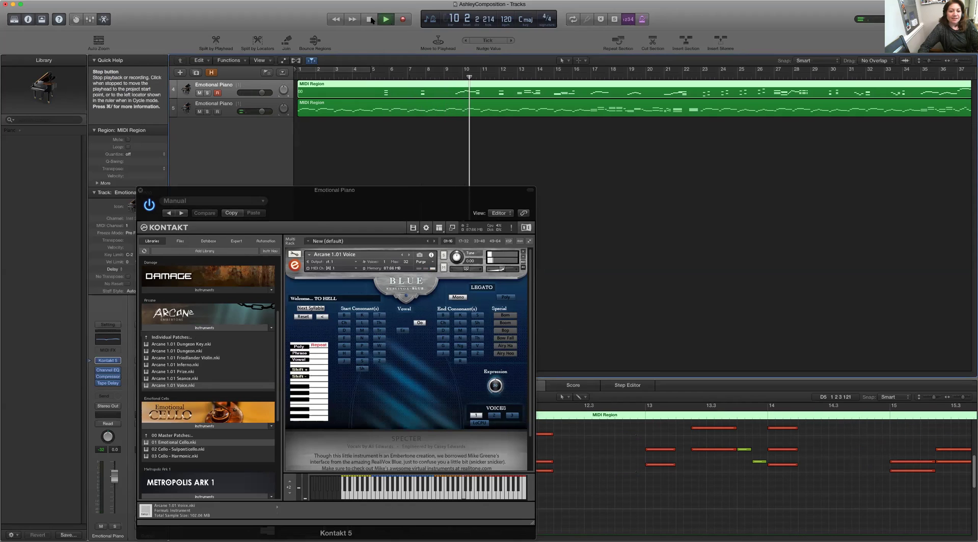
pyautogui.click(370, 20)
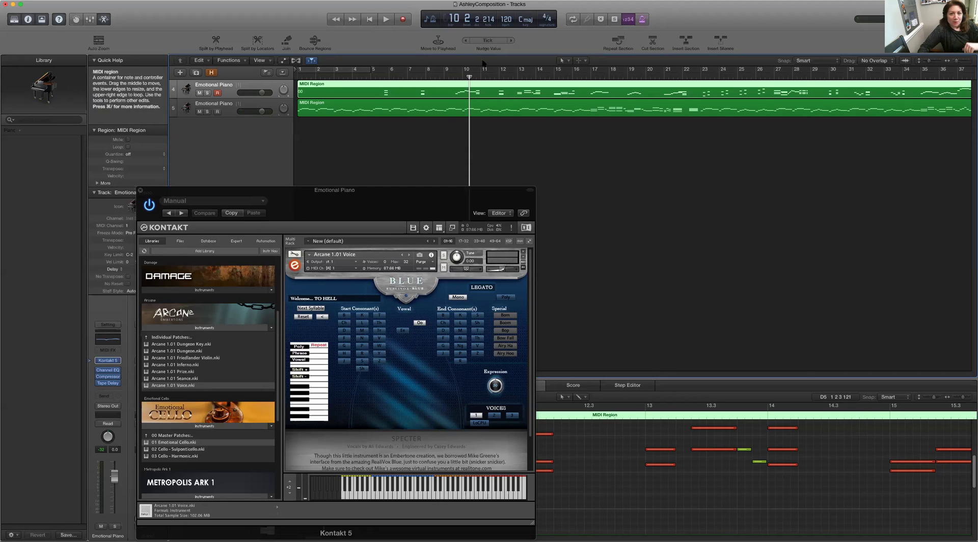
pyautogui.click(384, 70)
pyautogui.click(380, 71)
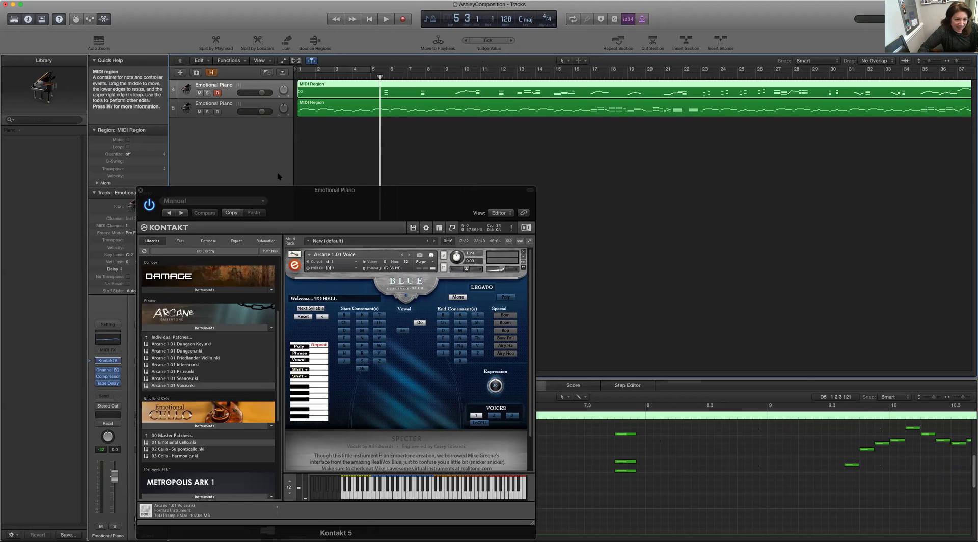
# - Leave Arcane 1.01 Seance alone in the rack and play the piano part through it to bar 15
pyautogui.doubleClick(189, 344)
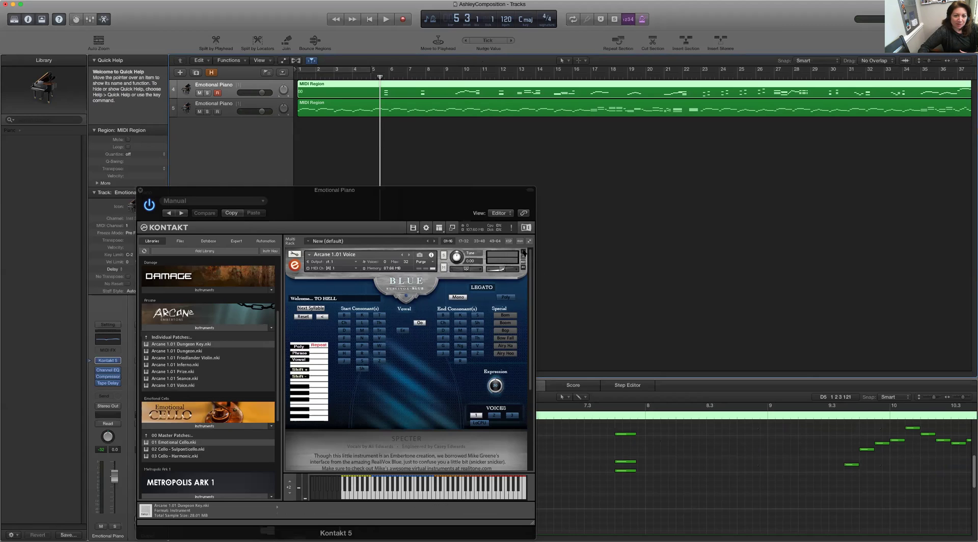
pyautogui.click(523, 252)
pyautogui.doubleClick(185, 379)
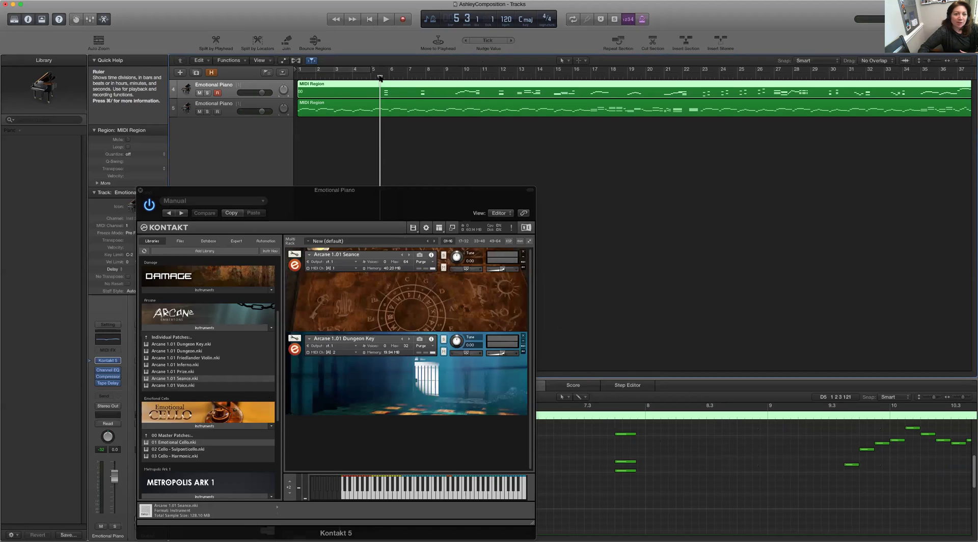
pyautogui.click(523, 335)
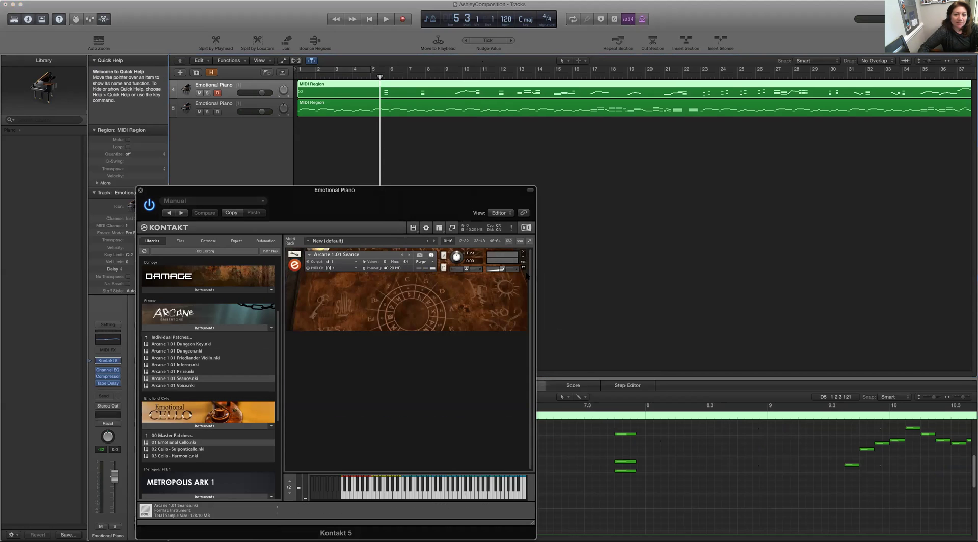
pyautogui.click(523, 254)
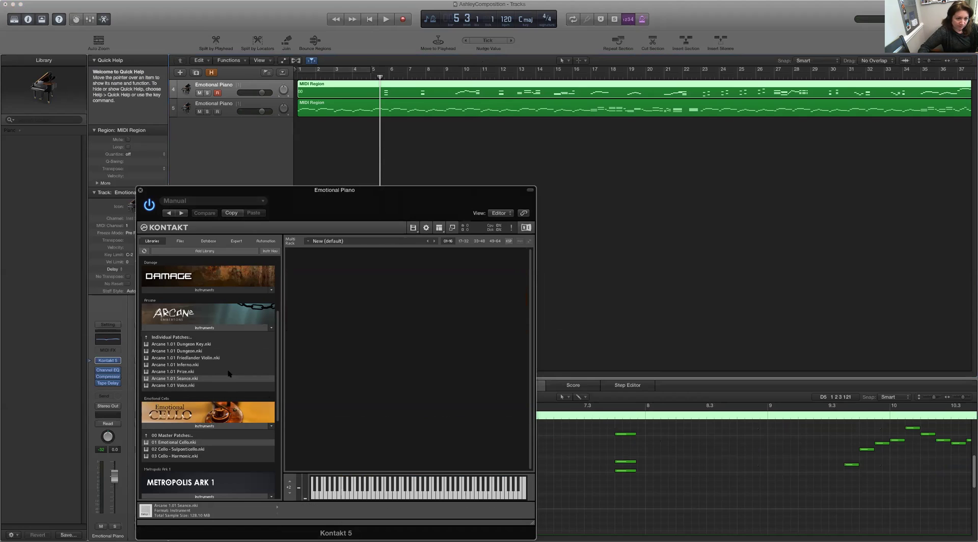
pyautogui.doubleClick(187, 375)
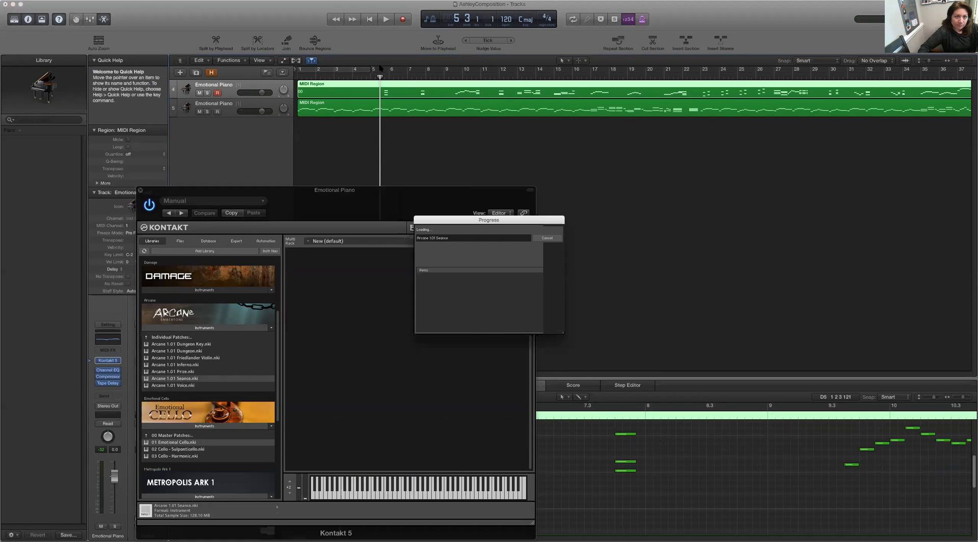
pyautogui.click(385, 21)
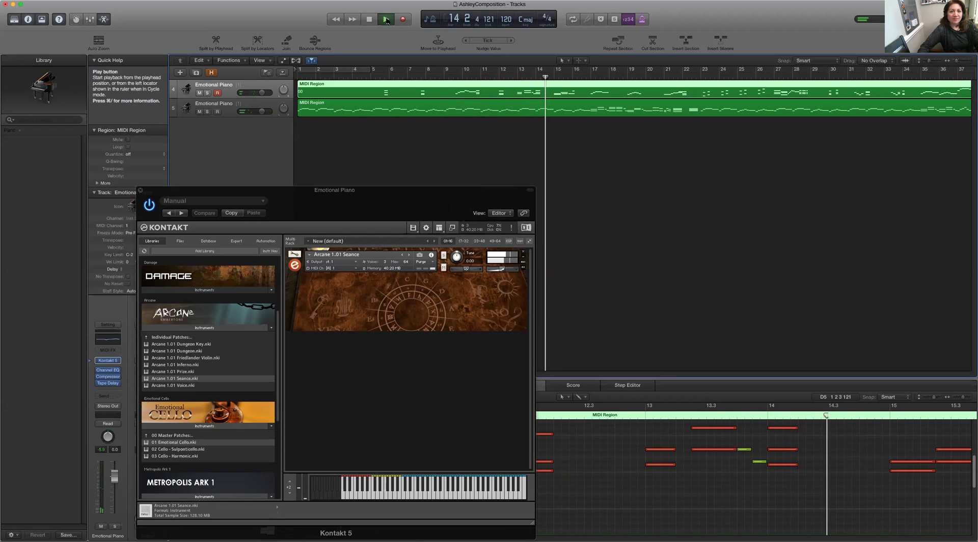
pyautogui.click(370, 20)
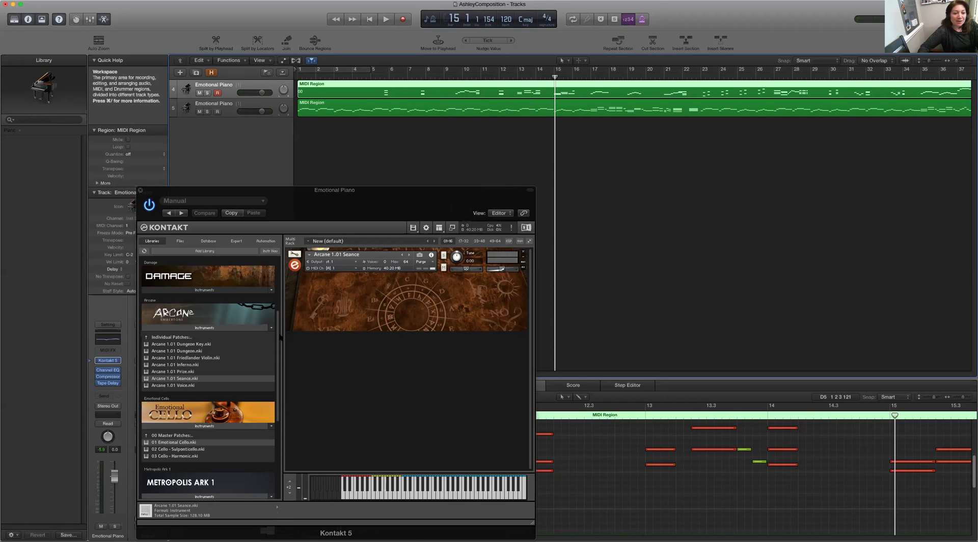
# - Remove the Seance instrument and expand the Damage library's Instruments list
pyautogui.scroll(4, 264, 332)
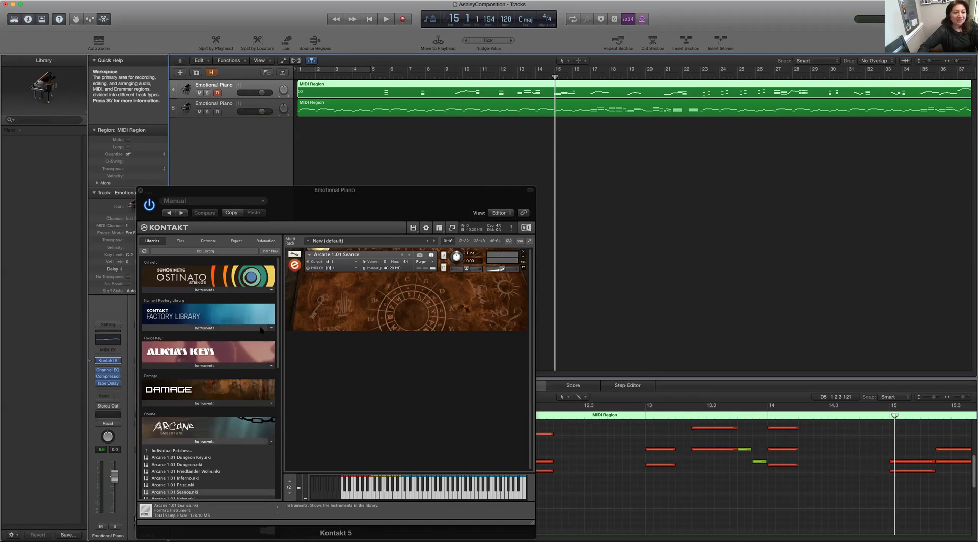
pyautogui.scroll(-2, 261, 330)
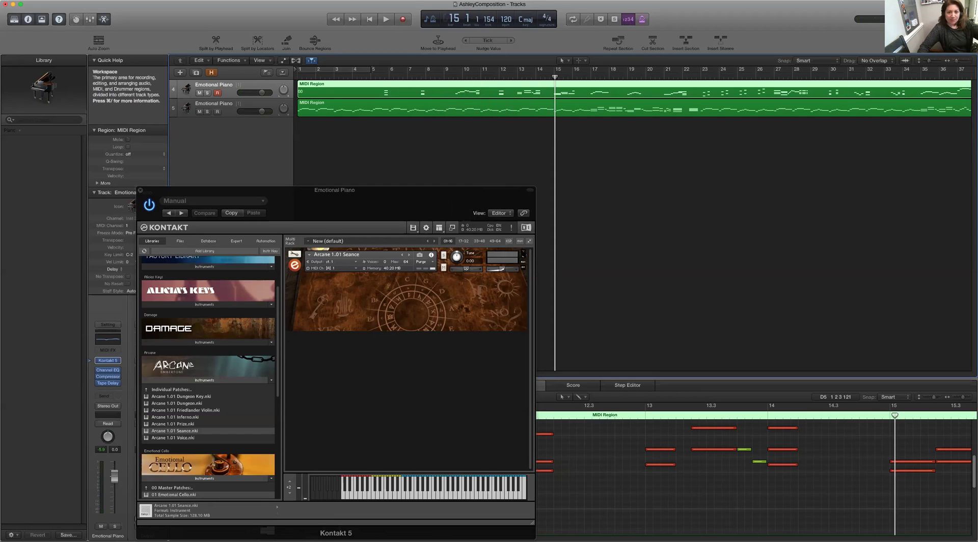
pyautogui.click(522, 251)
pyautogui.click(228, 344)
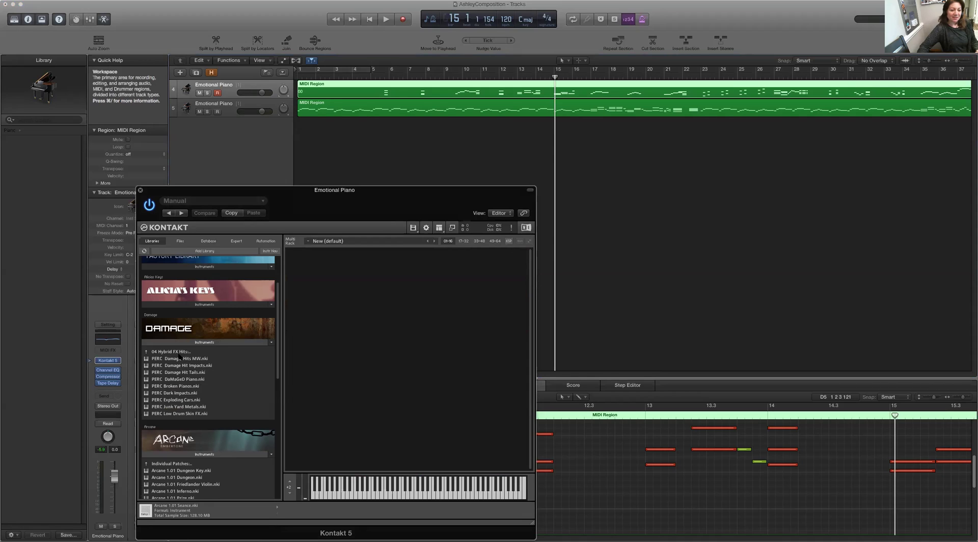
# - Load Damage's PERC Exploding Cars, play the piano part from bar 5, stop, and rewind to bar 1
pyautogui.doubleClick(176, 400)
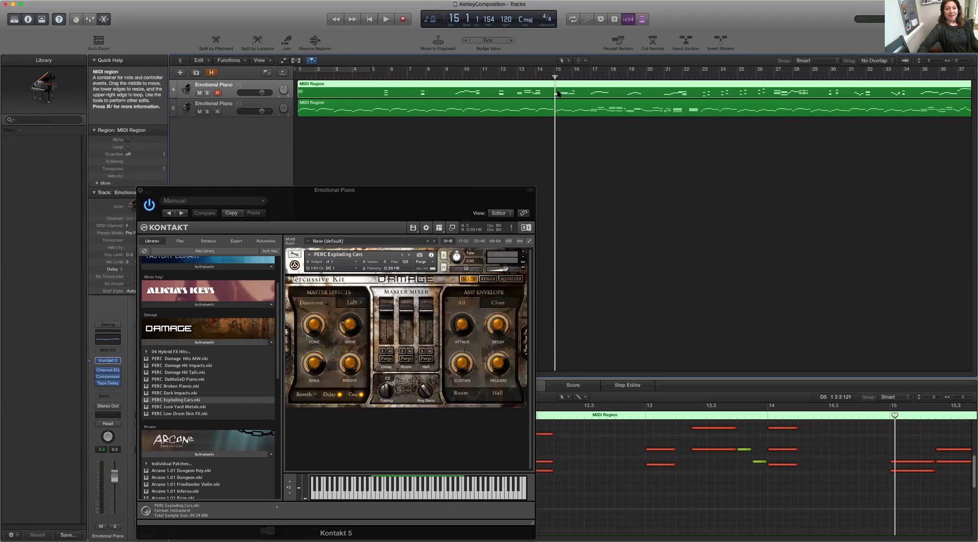
pyautogui.click(555, 79)
pyautogui.moveTo(555, 76); pyautogui.dragTo(377, 75)
pyautogui.click(385, 19)
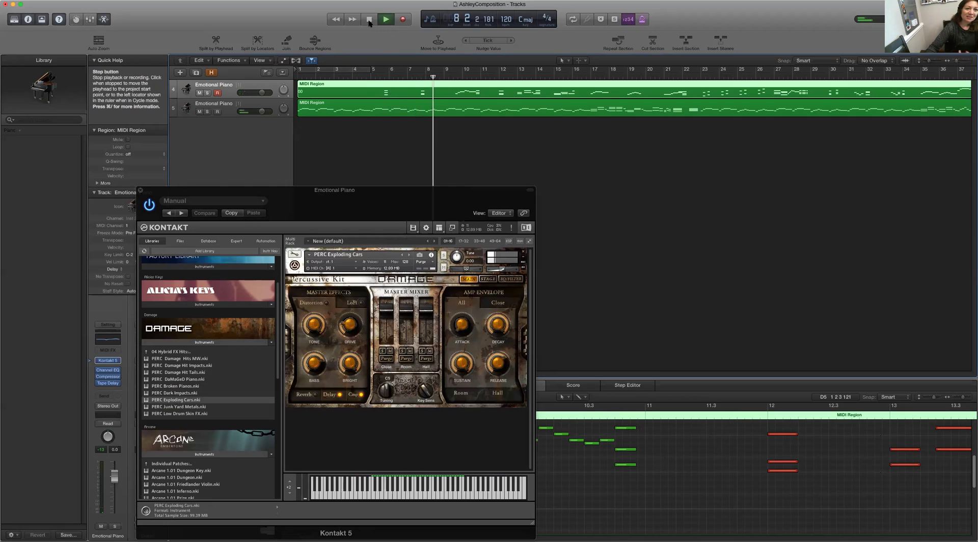
pyautogui.click(369, 19)
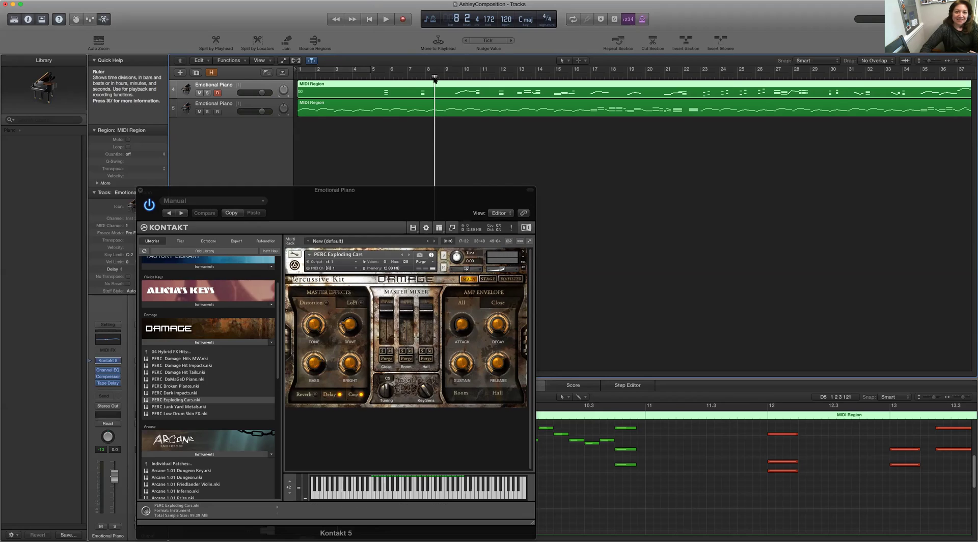
pyautogui.moveTo(435, 77); pyautogui.dragTo(297, 77)
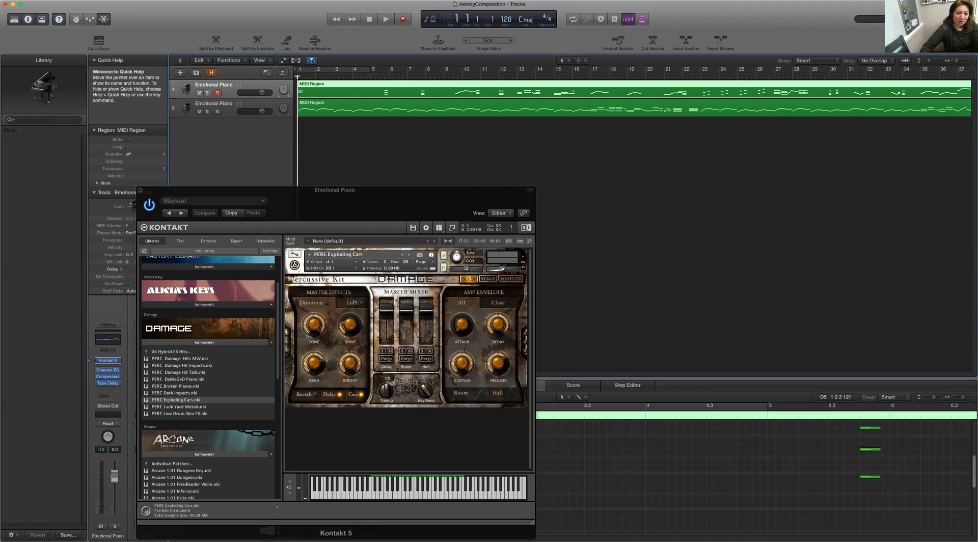
# - Remove the PERC Exploding Cars patch from Kontakt and browse the installed Libraries list
pyautogui.press('Delete')
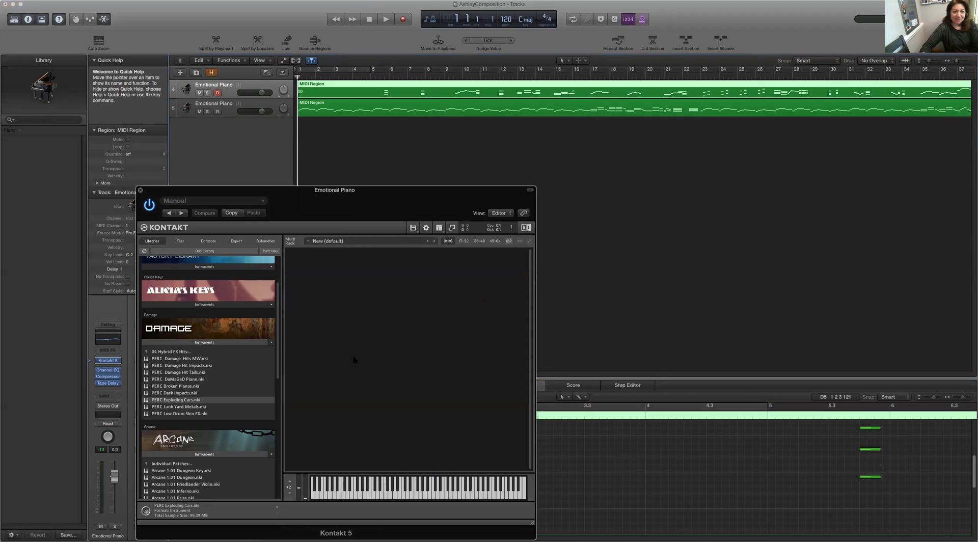
pyautogui.scroll(3, 188, 400)
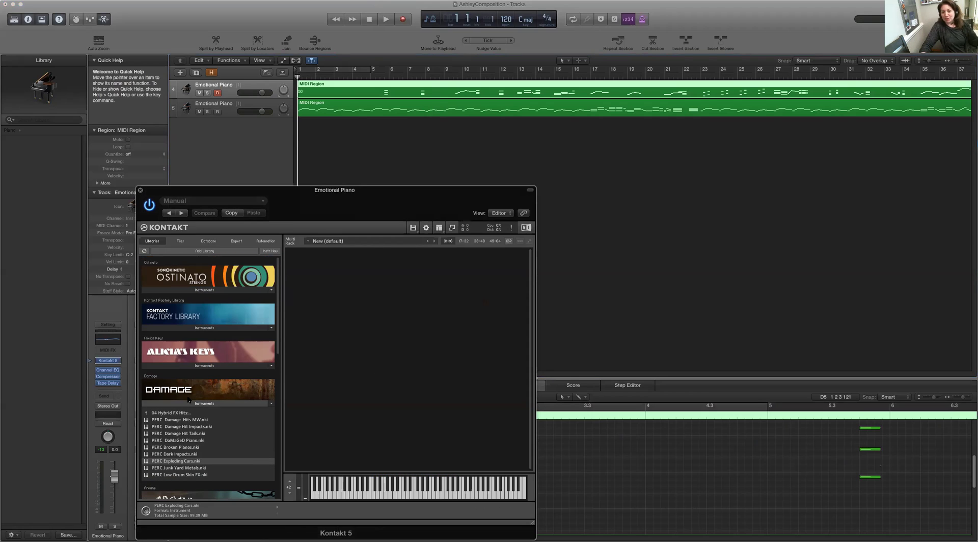
pyautogui.scroll(-15, 189, 400)
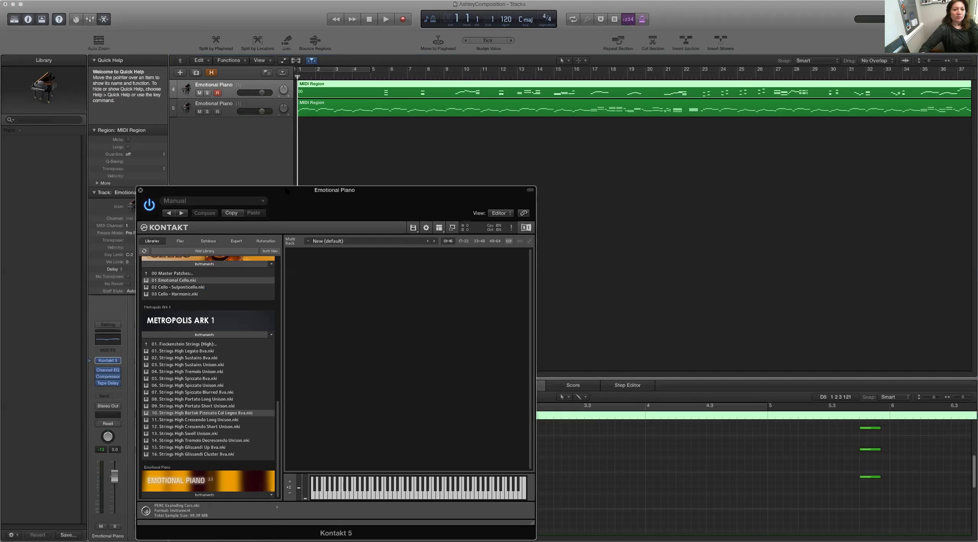
pyautogui.scroll(15, 159, 386)
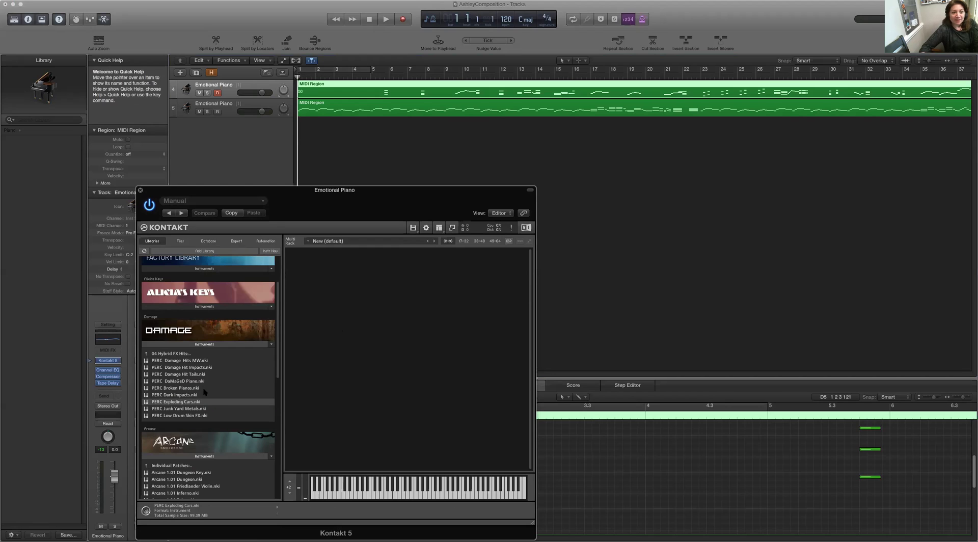
pyautogui.scroll(3, 205, 392)
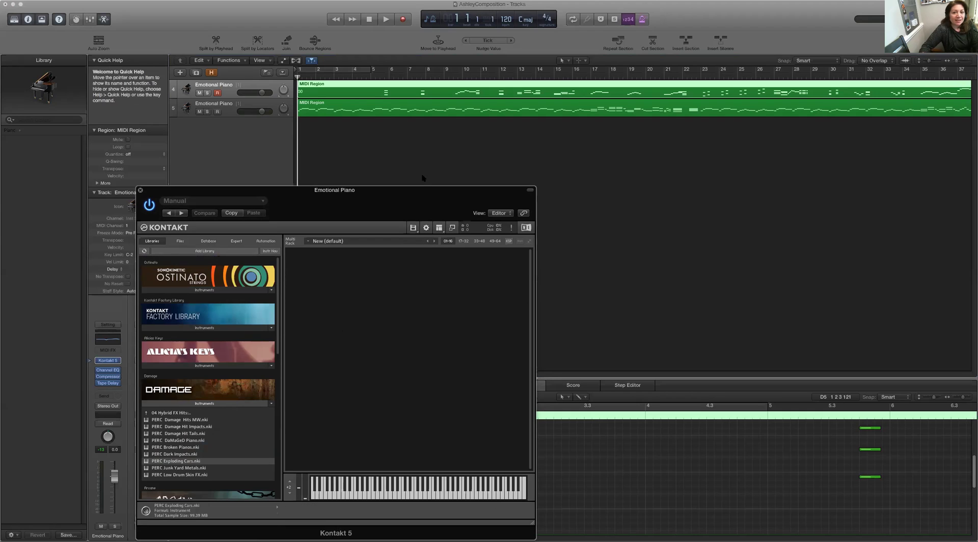
# - Close the Kontakt window and replace the Emotional Piano track's instrument with Spectrasonics Omnisphere in stereo
pyautogui.click(140, 190)
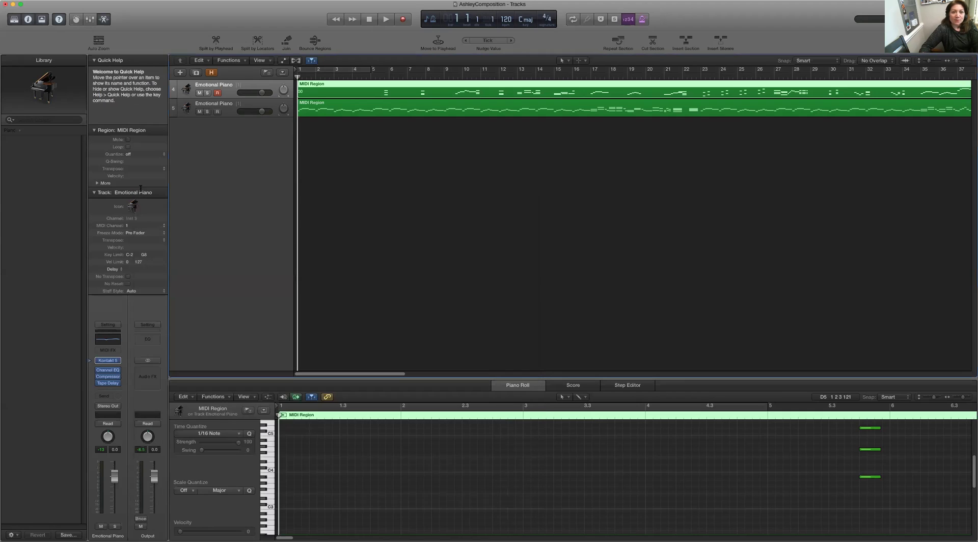
pyautogui.click(119, 360)
pyautogui.moveTo(165, 504)
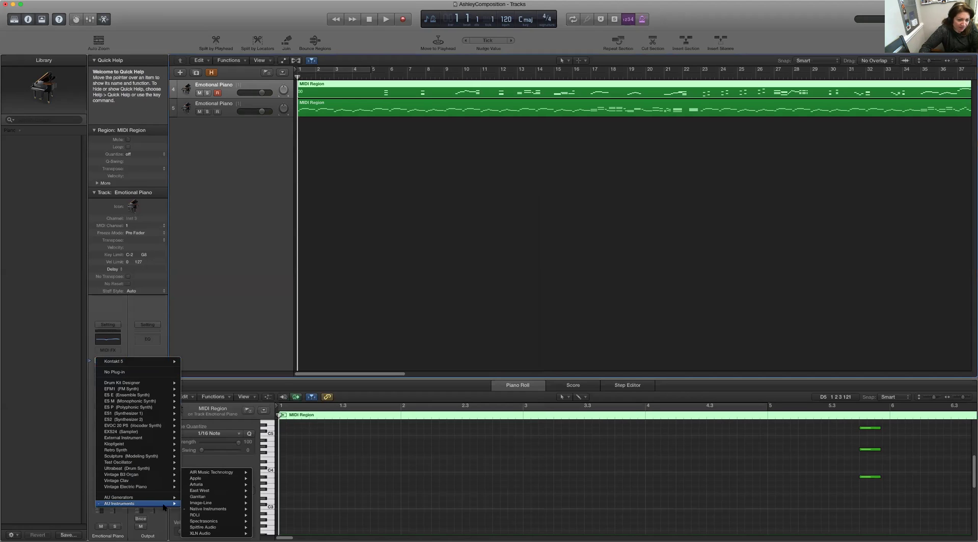
pyautogui.moveTo(212, 491)
pyautogui.moveTo(215, 509)
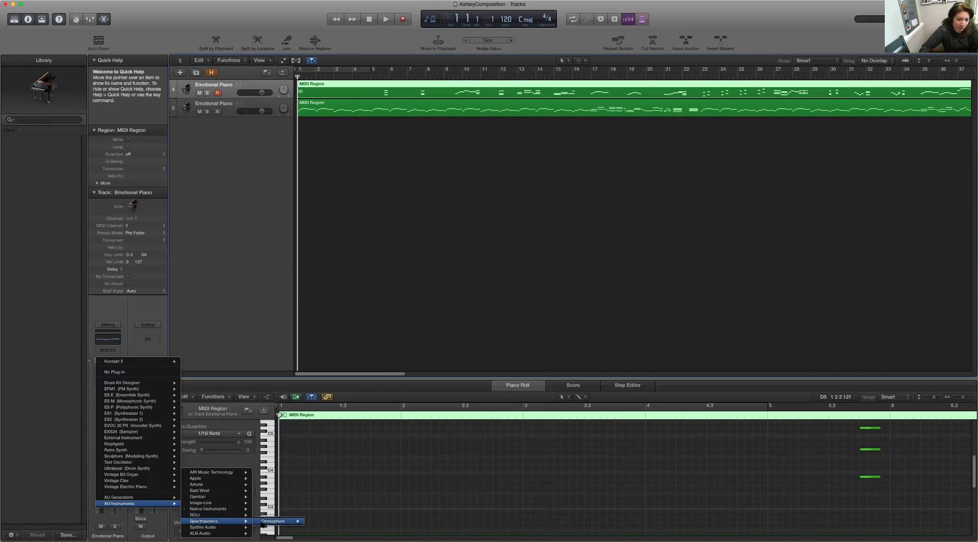
pyautogui.moveTo(265, 521)
pyautogui.click(317, 521)
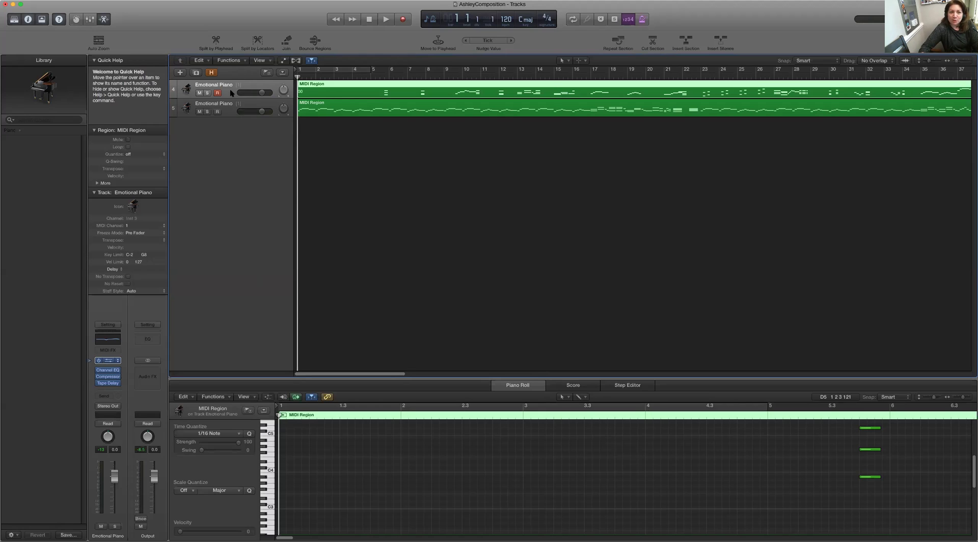
pyautogui.press('v')
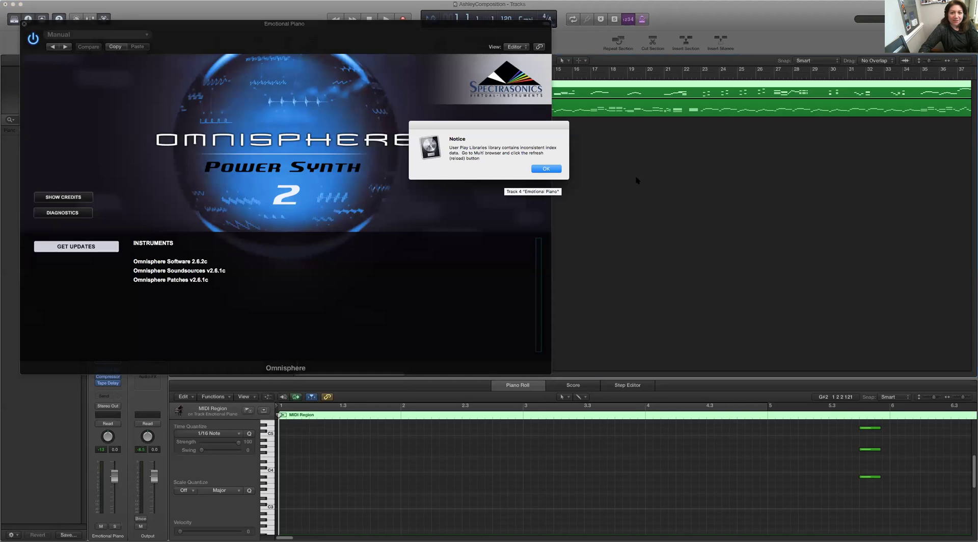
pyautogui.press('Return')
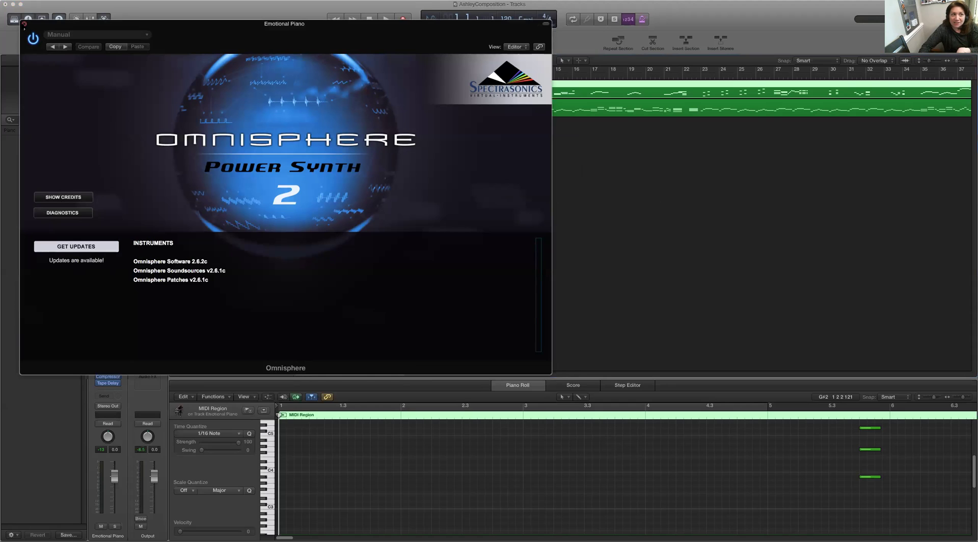
pyautogui.click(23, 23)
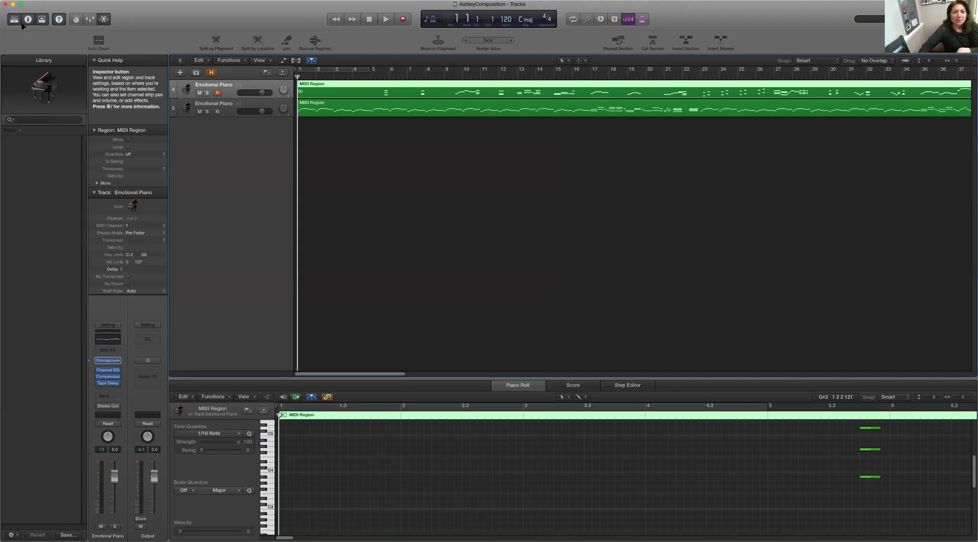